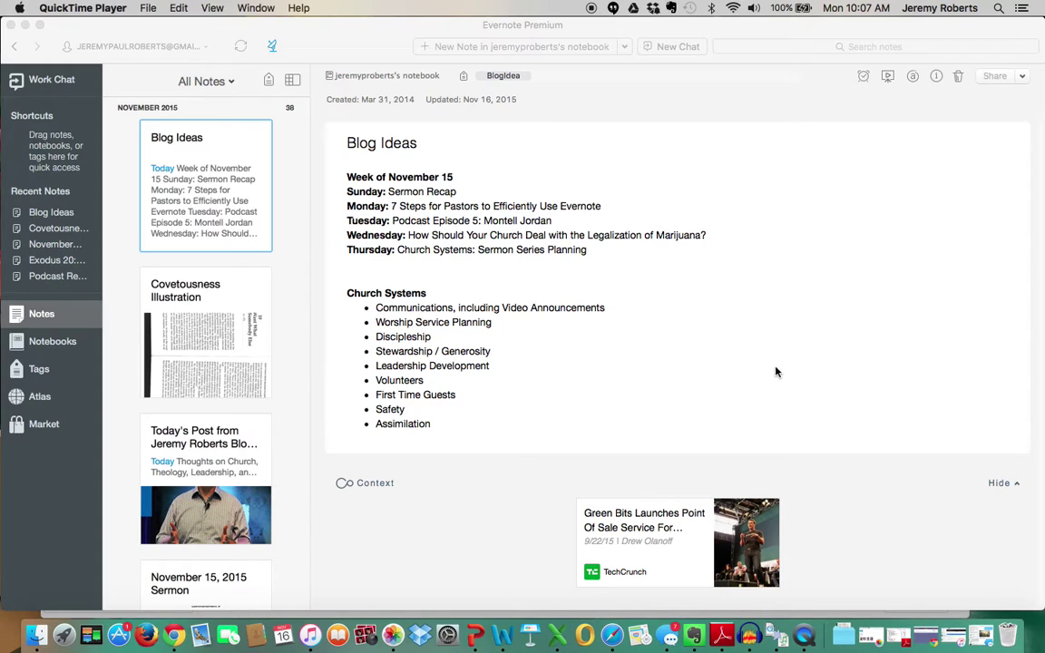
# Step: Bring up the 'Six Reasons Why Longer-tenured Pastorates Are Better' article and close the Evernote Clipped panel
pyautogui.click(177, 636)
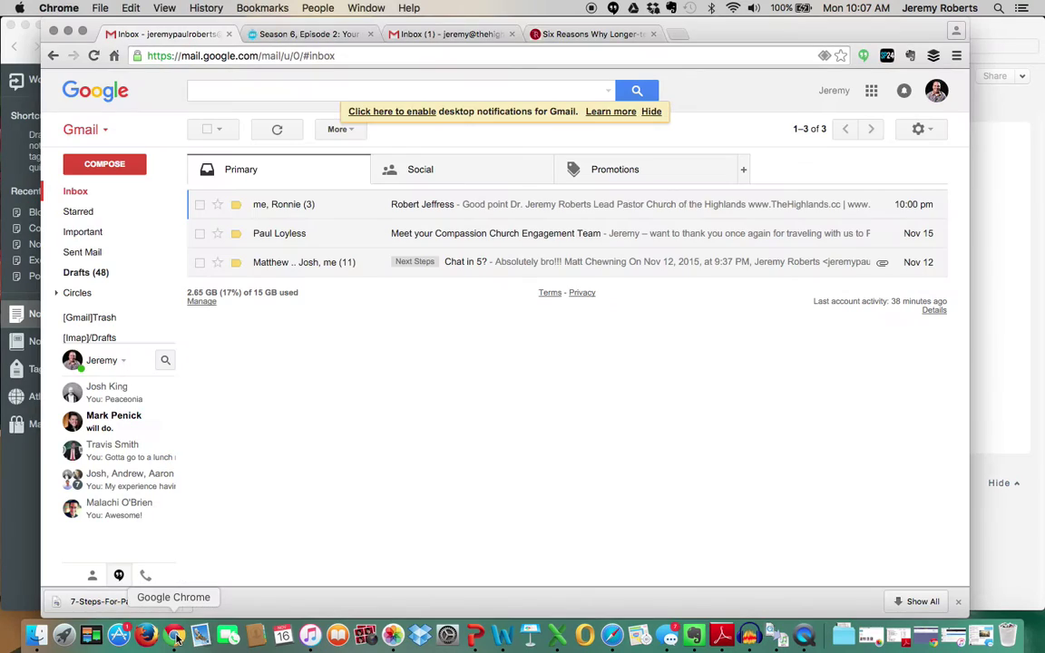
pyautogui.click(554, 32)
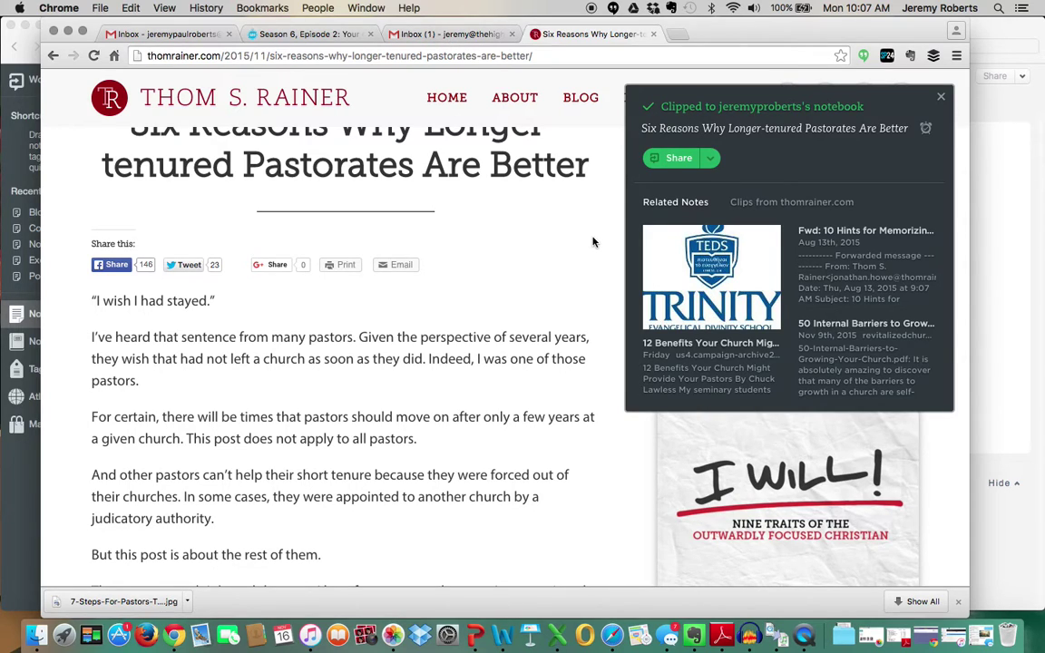
pyautogui.click(942, 98)
pyautogui.scroll(5, 601, 205)
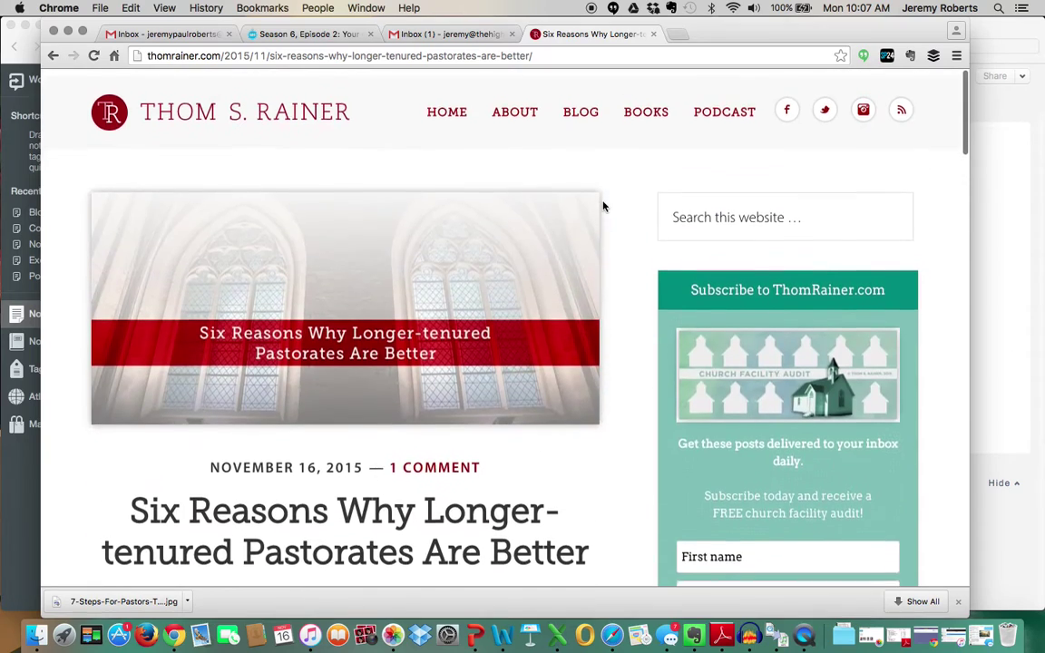
pyautogui.scroll(-8, 637, 288)
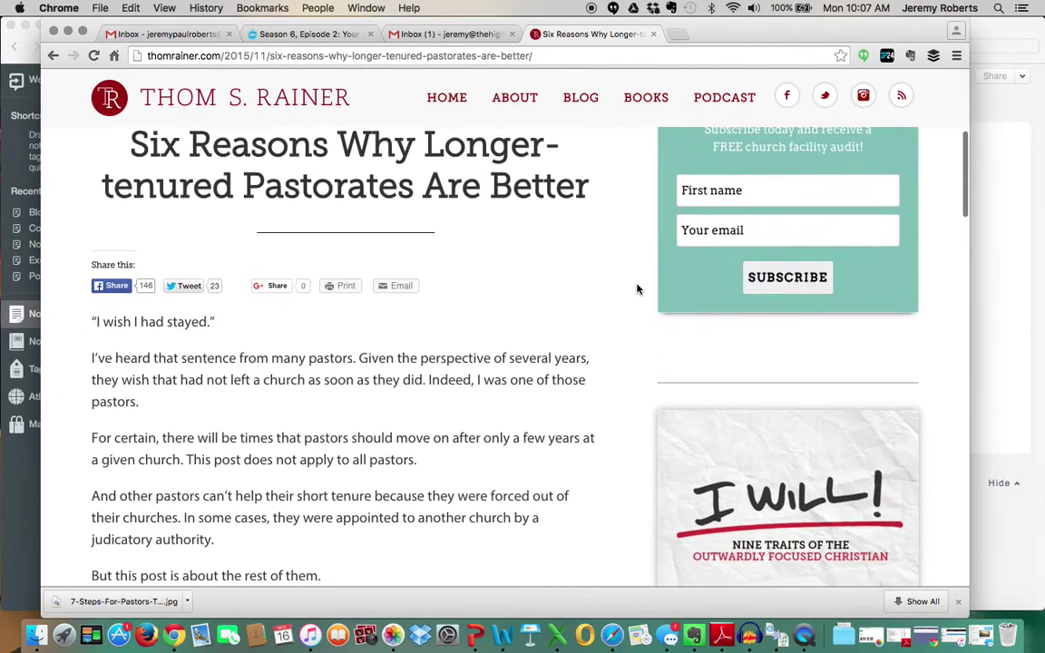
pyautogui.scroll(8, 637, 288)
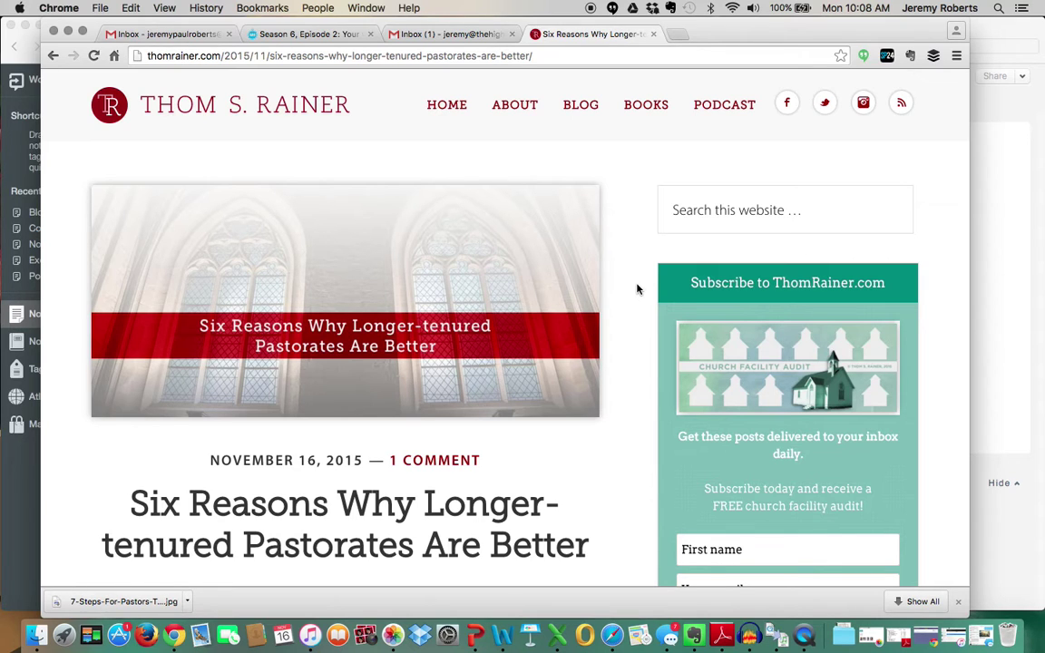
pyautogui.scroll(-7, 636, 288)
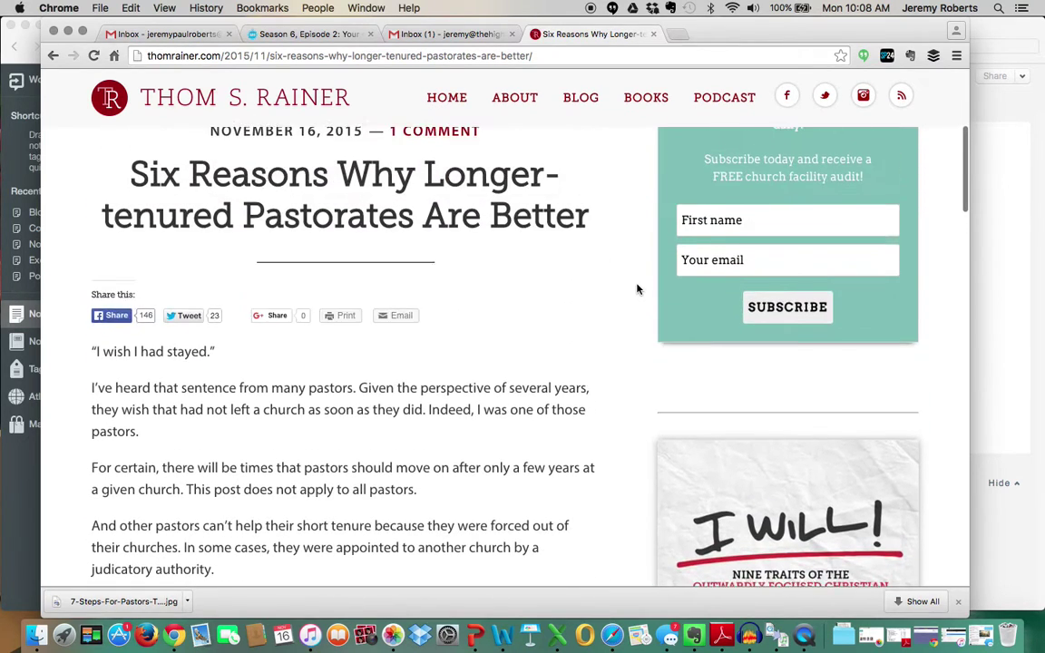
pyautogui.scroll(1, 637, 289)
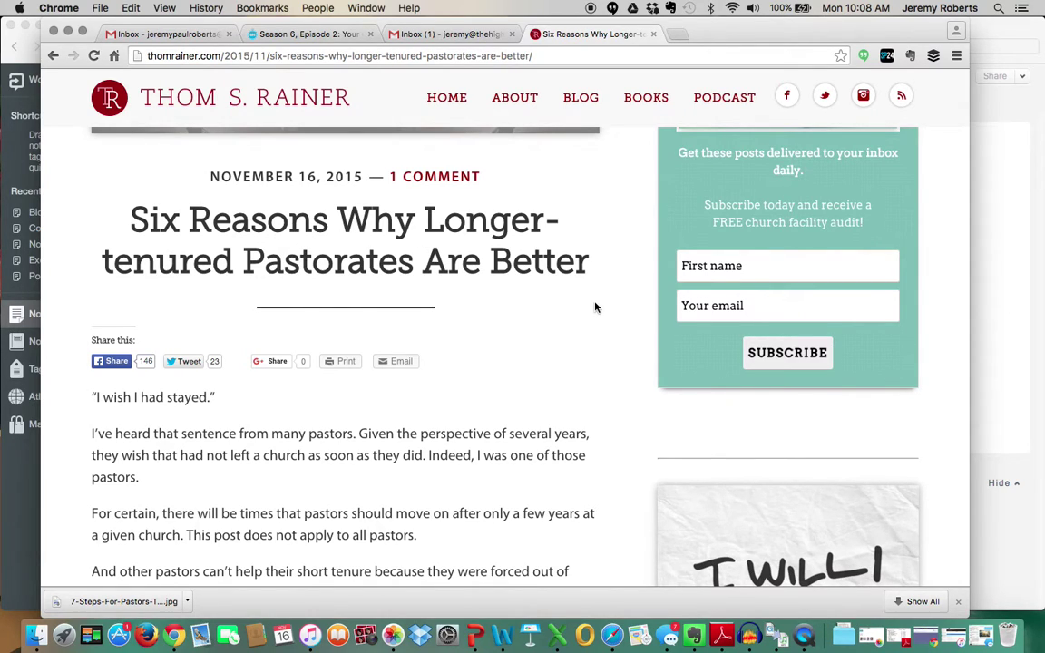
pyautogui.scroll(5, 949, 191)
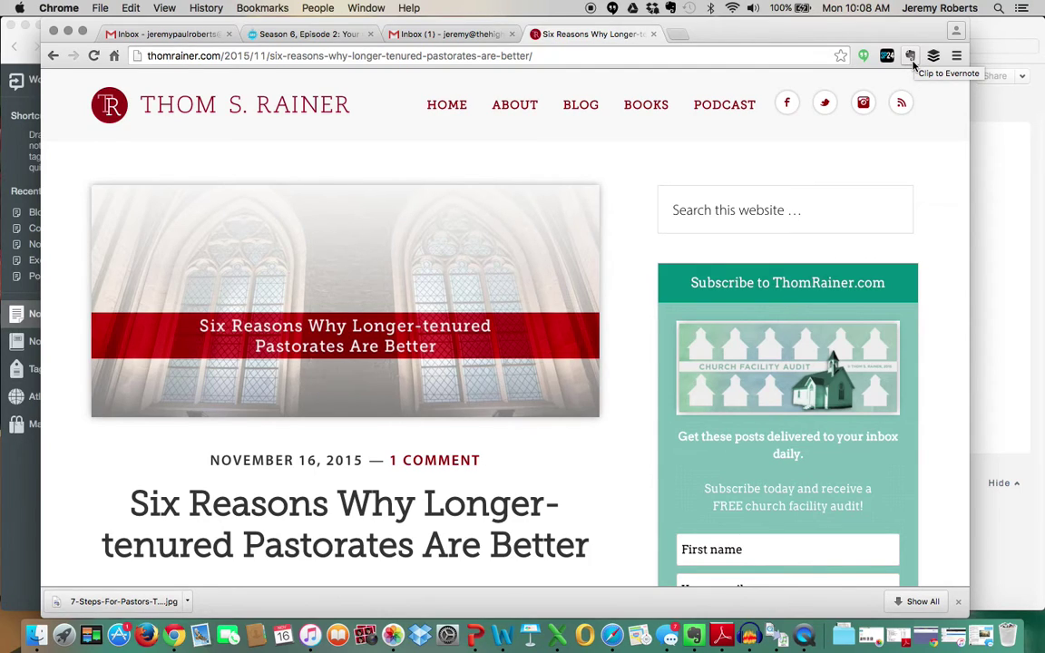
# Step: Clip the pastorates article to Evernote as an Article with tags Pastor and Tenure
pyautogui.click(911, 57)
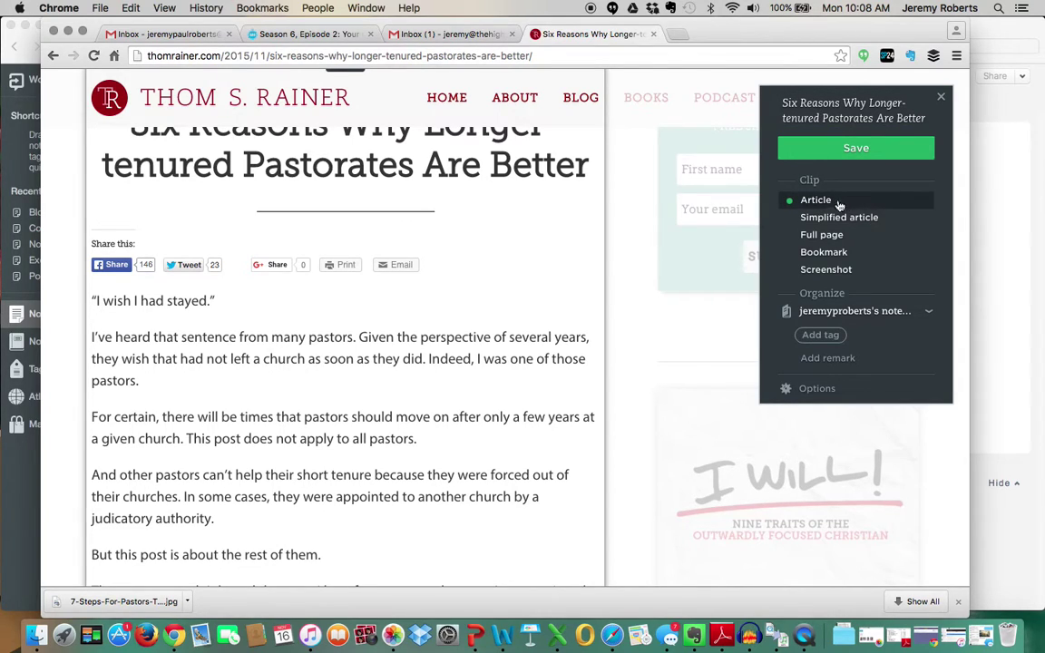
pyautogui.click(835, 343)
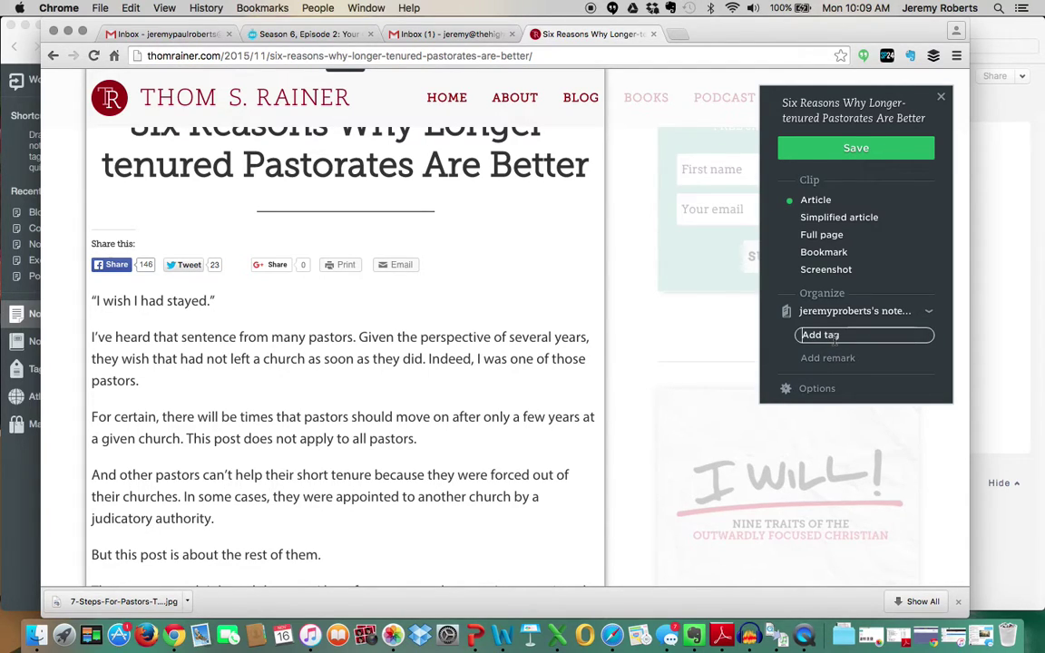
pyautogui.write('Pastor')
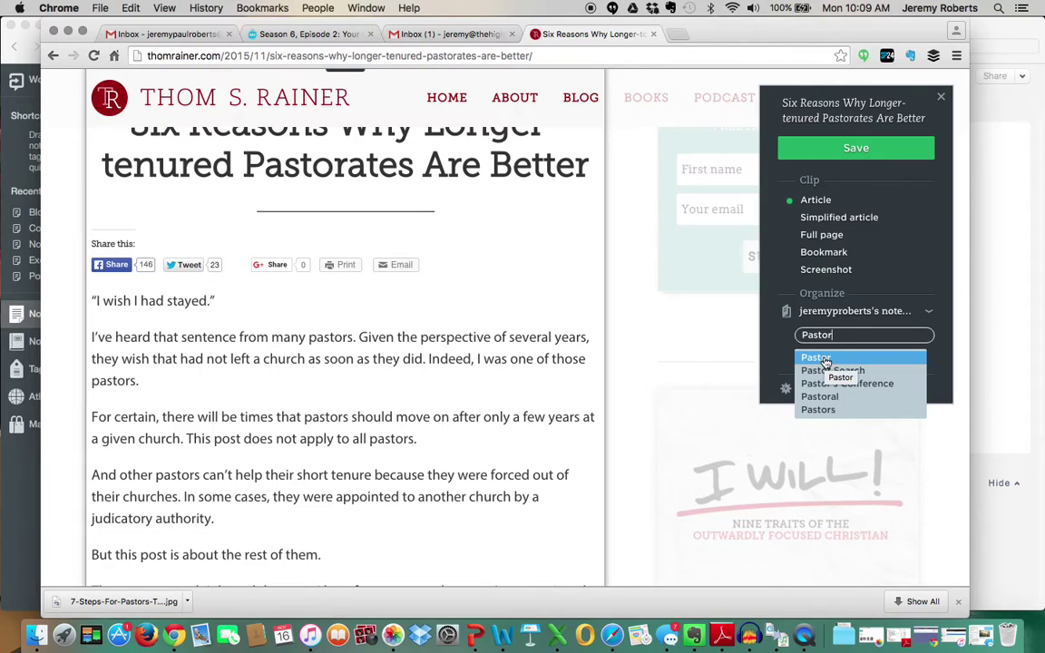
pyautogui.click(826, 360)
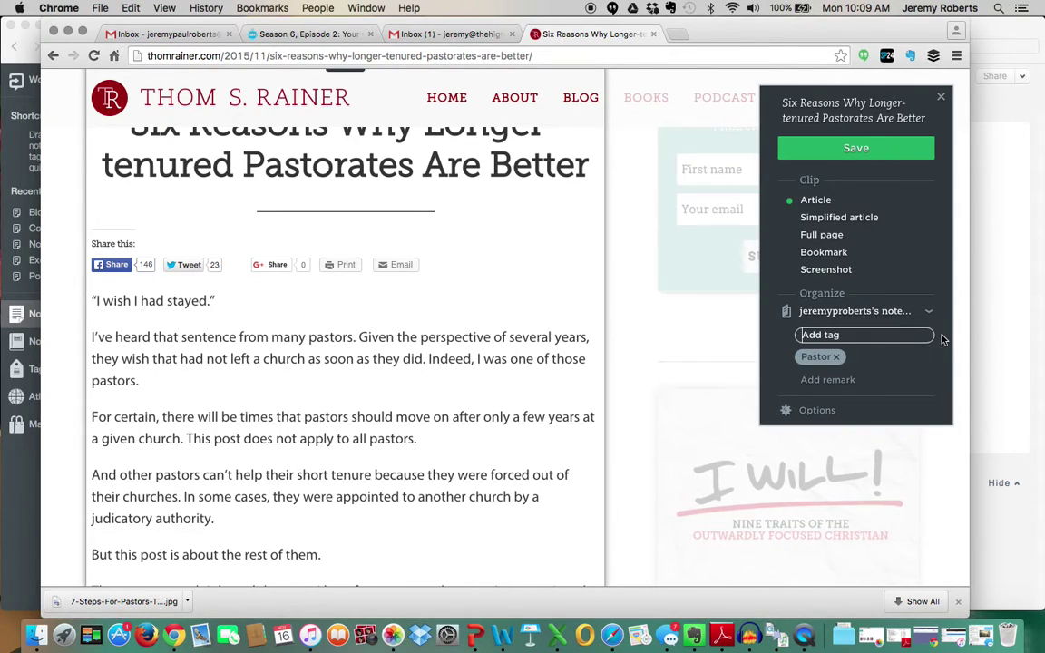
pyautogui.write('Tenu')
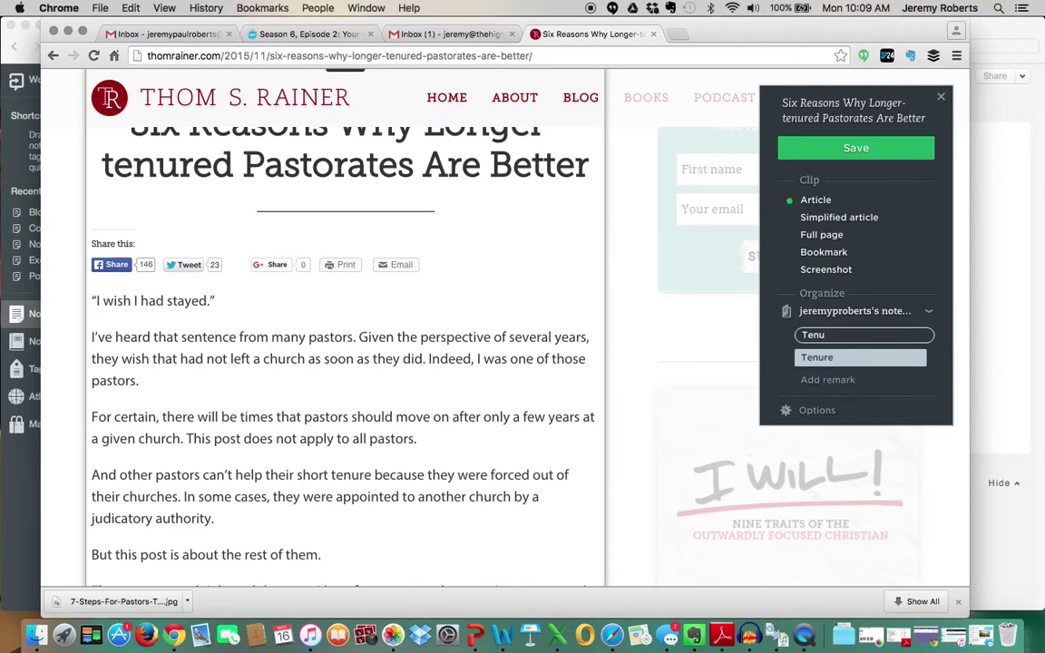
pyautogui.click(819, 361)
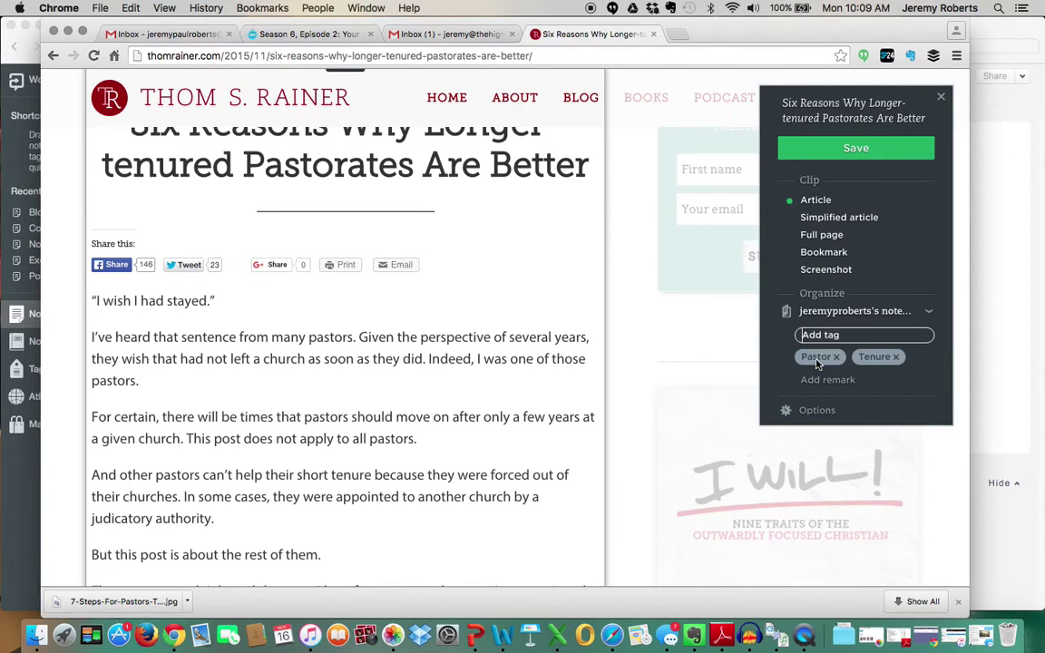
pyautogui.click(821, 154)
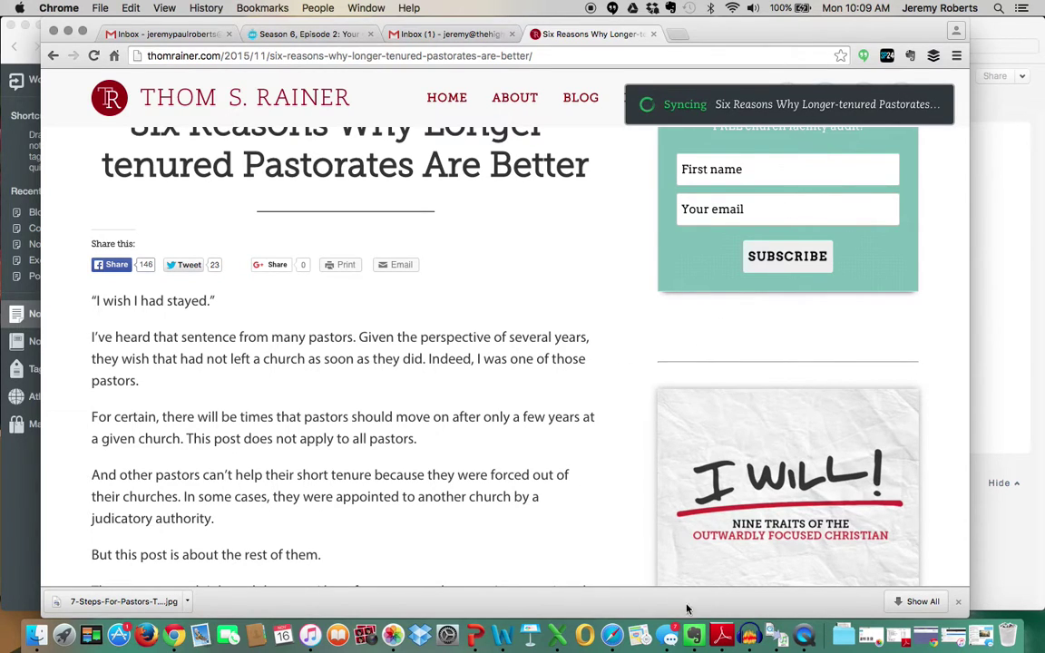
# Step: Sync Evernote, check the new 'Six Reasons…' note tagged Pastor and Tenure, then return to Chrome
pyautogui.click(692, 635)
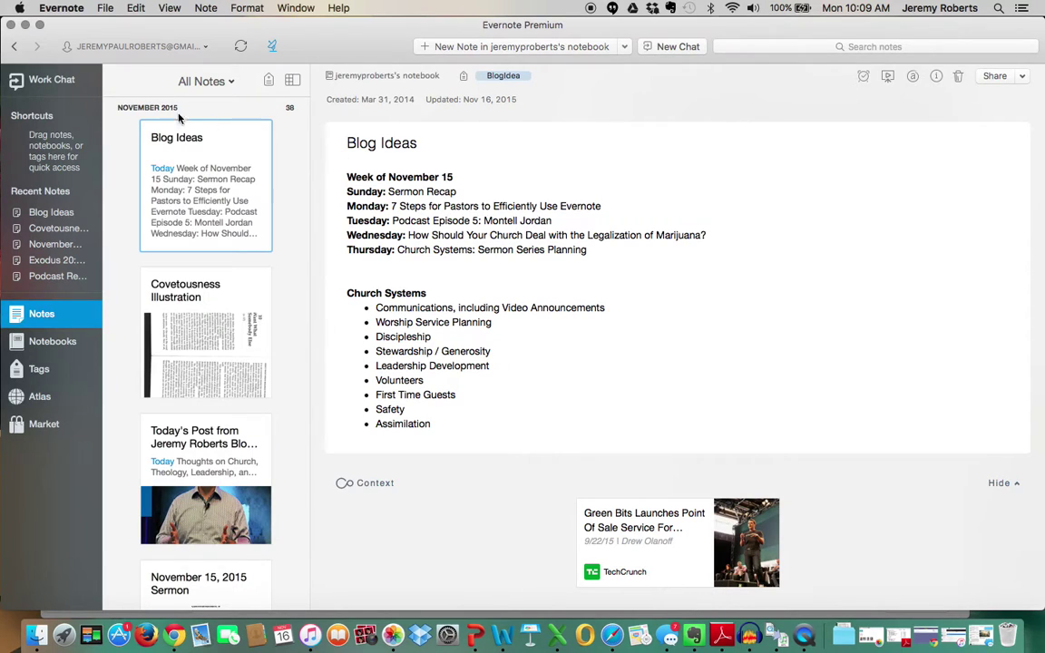
pyautogui.click(241, 46)
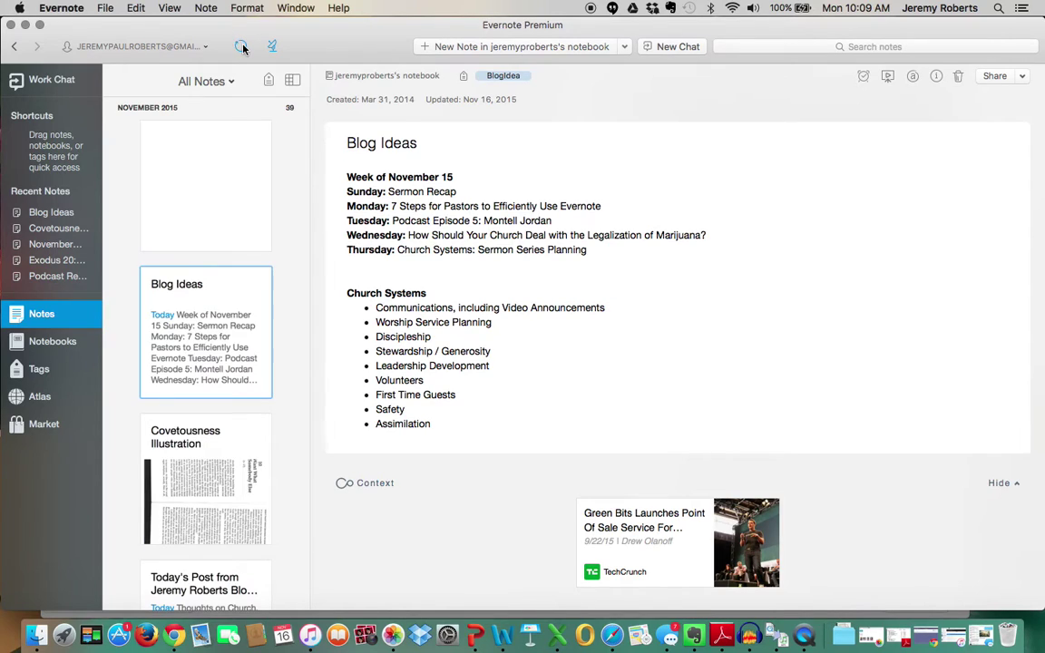
pyautogui.click(222, 198)
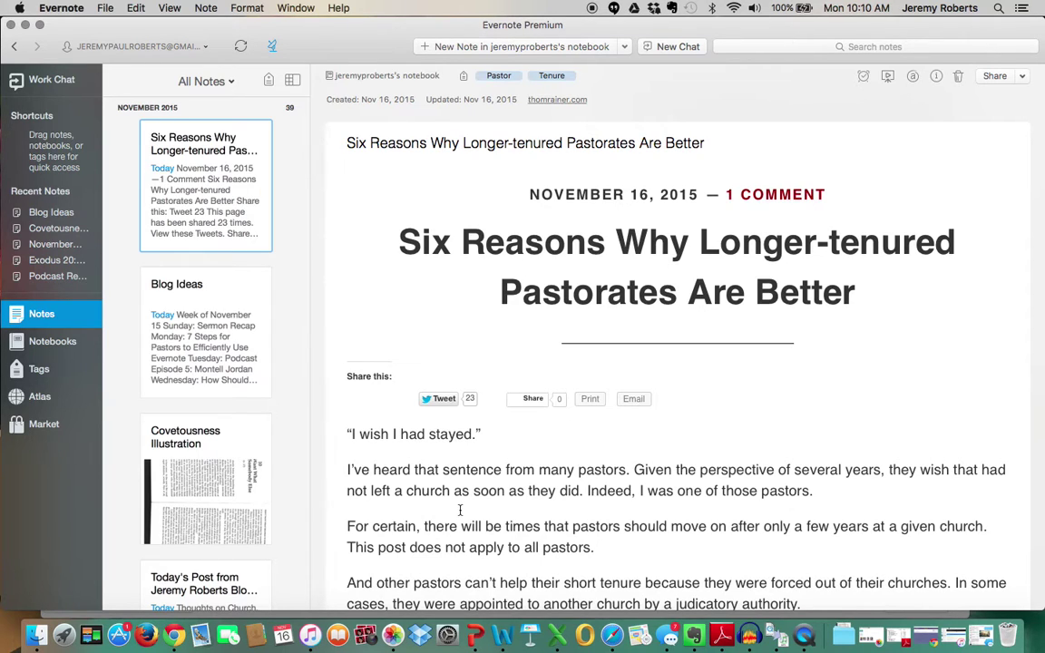
pyautogui.click(174, 637)
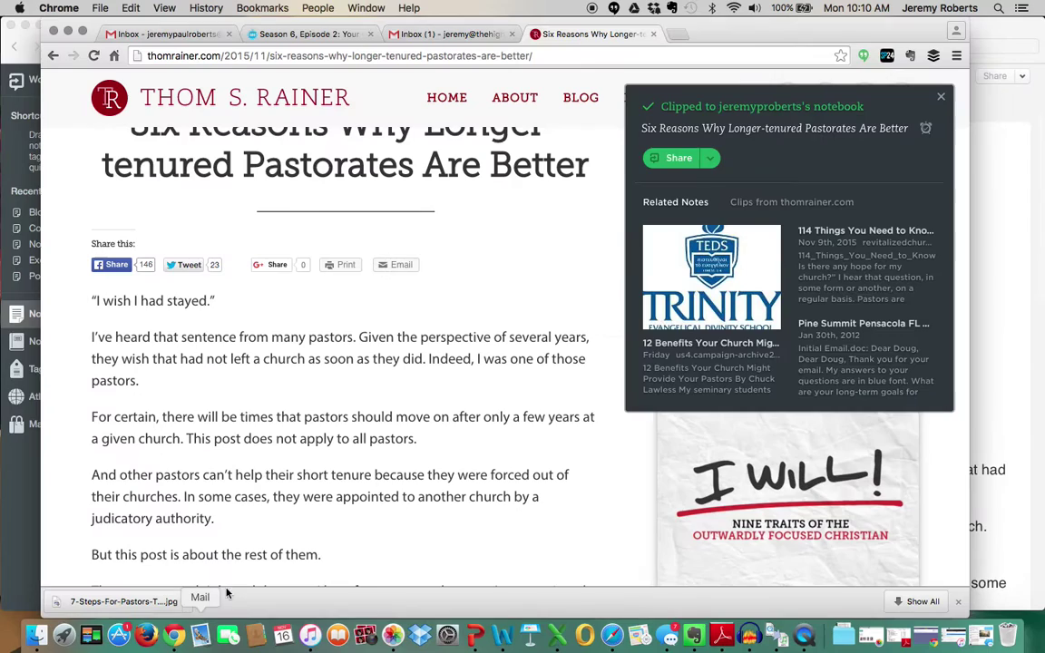
# Step: In the second Gmail inbox, draft a message to your own address with Evernote Upload in Cc
pyautogui.click(442, 36)
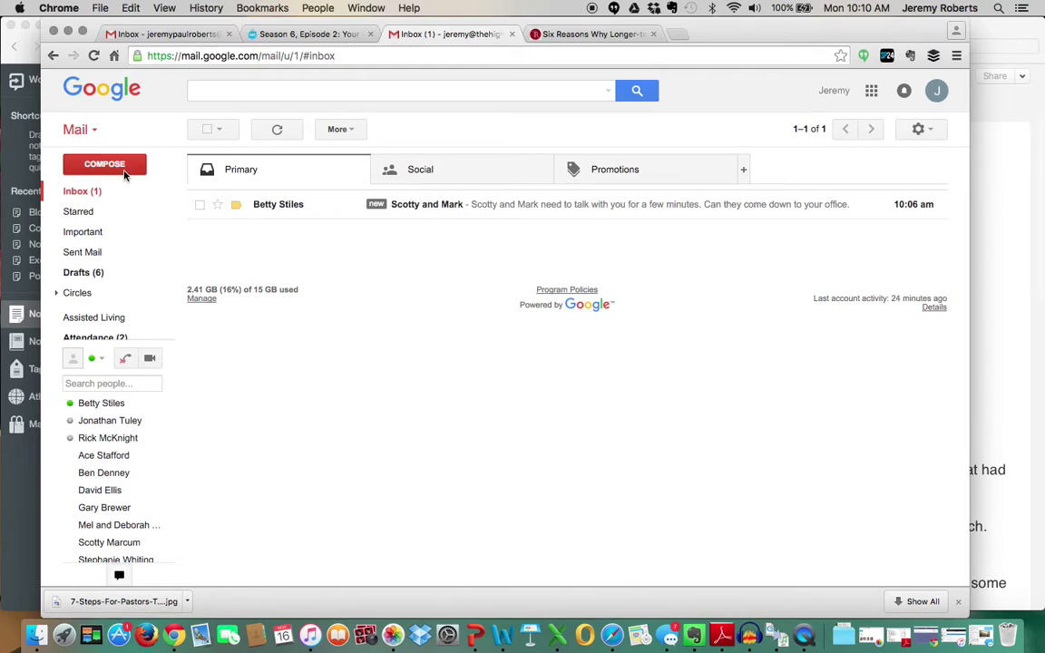
pyautogui.click(124, 175)
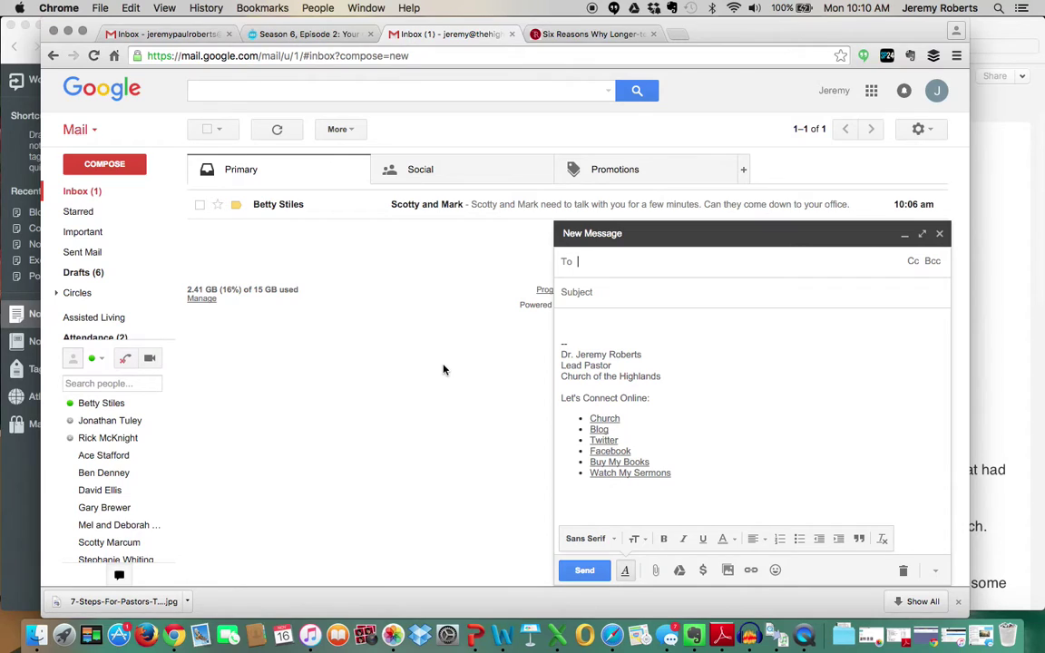
pyautogui.write('ever')
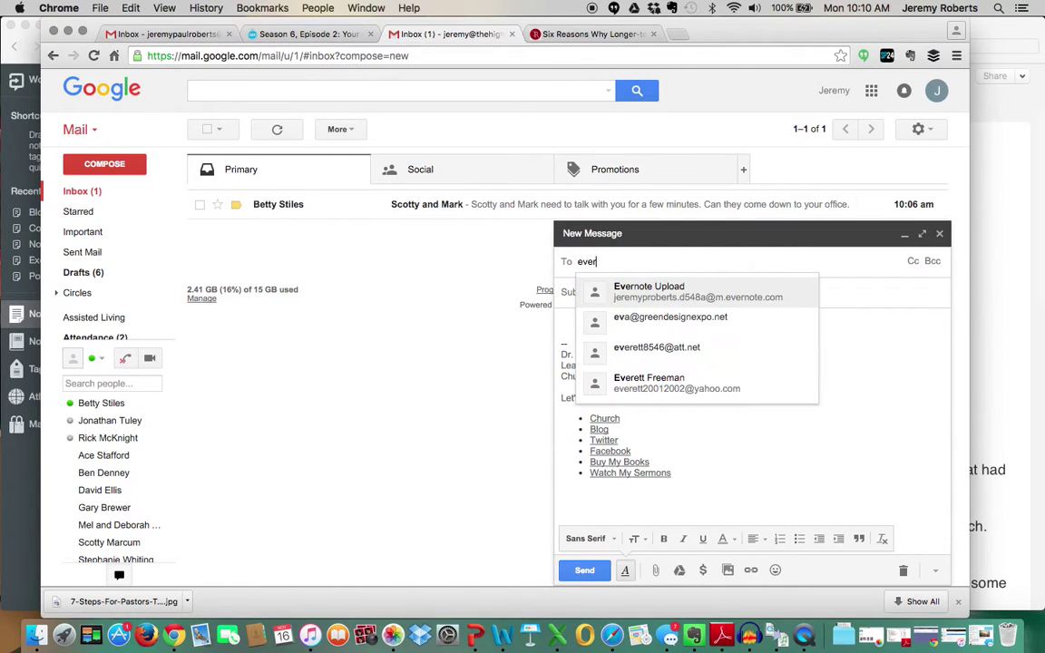
pyautogui.press('BackSpace')
pyautogui.press('BackSpace')
pyautogui.press('BackSpace')
pyautogui.press('BackSpace')
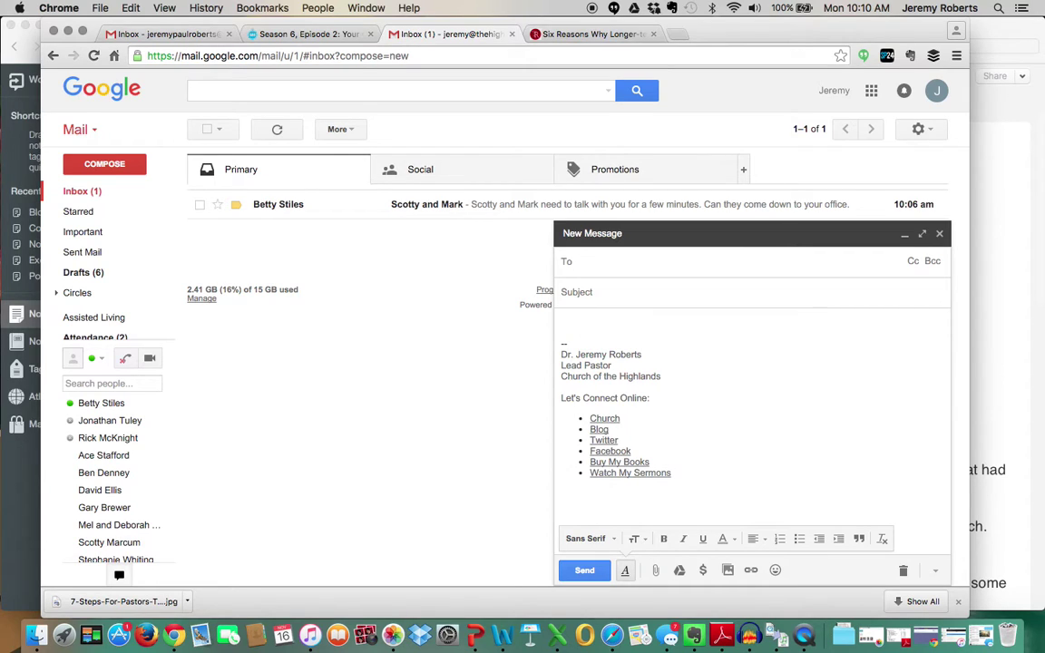
pyautogui.write('jere')
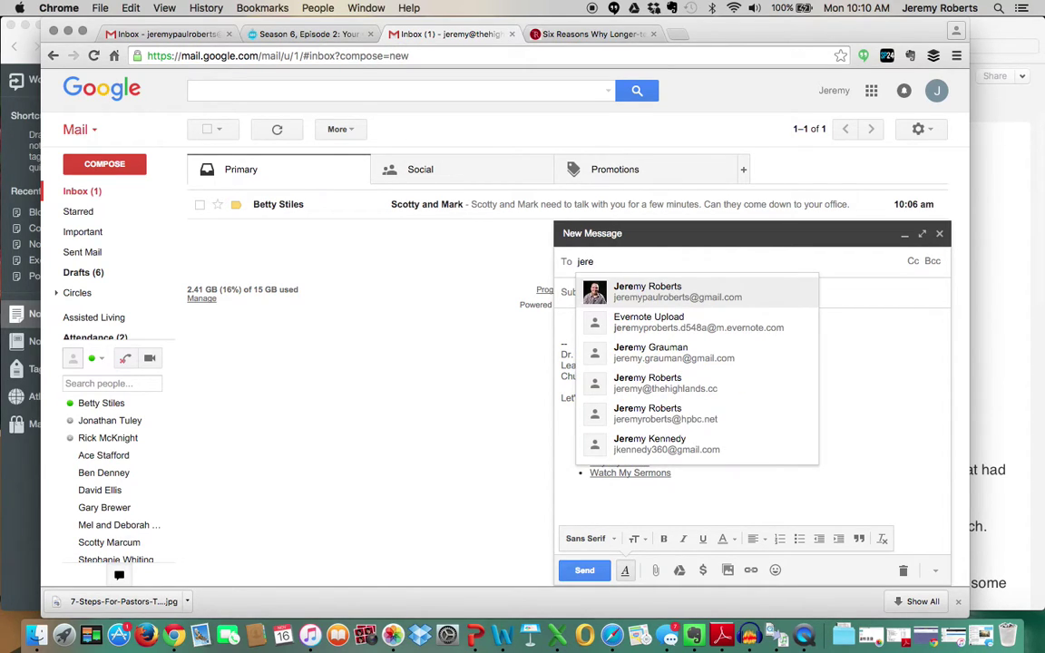
pyautogui.press('Return')
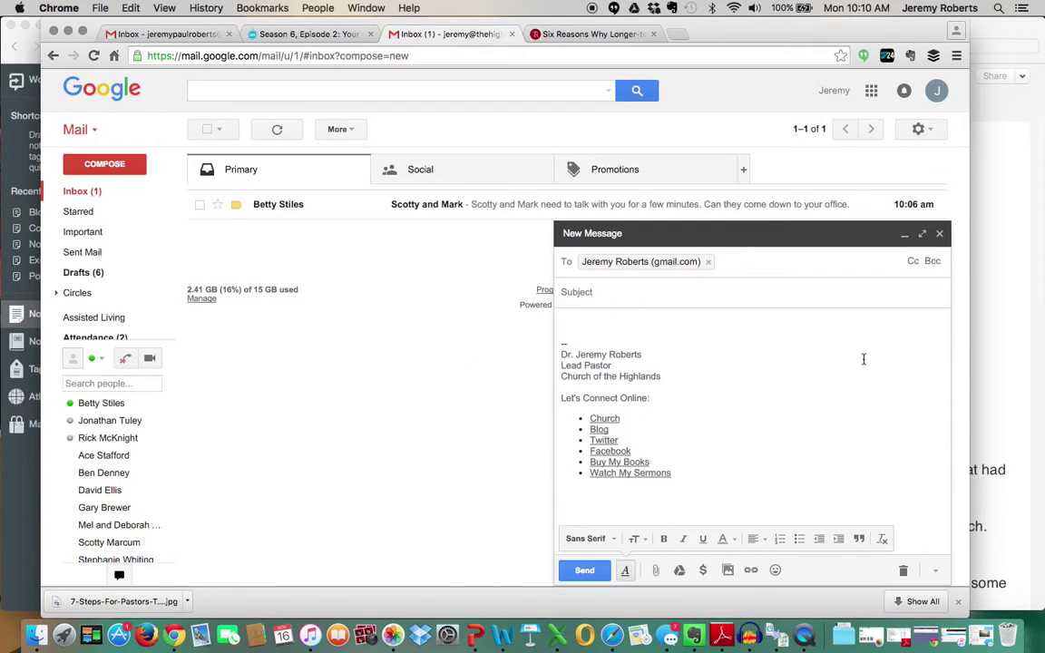
pyautogui.click(912, 262)
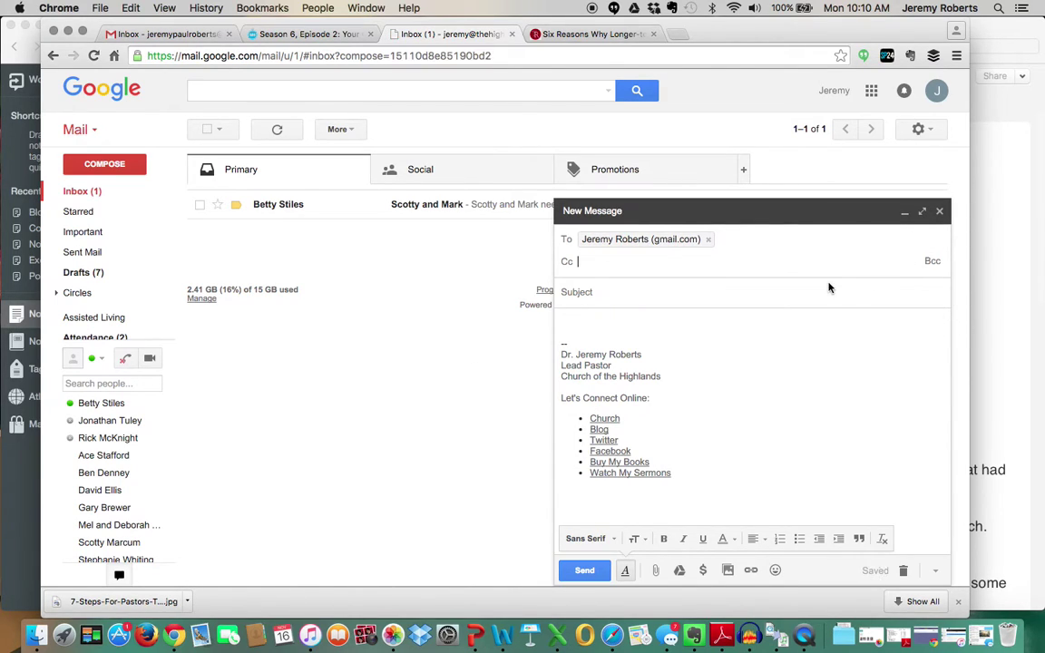
pyautogui.write('ever')
pyautogui.press('Return')
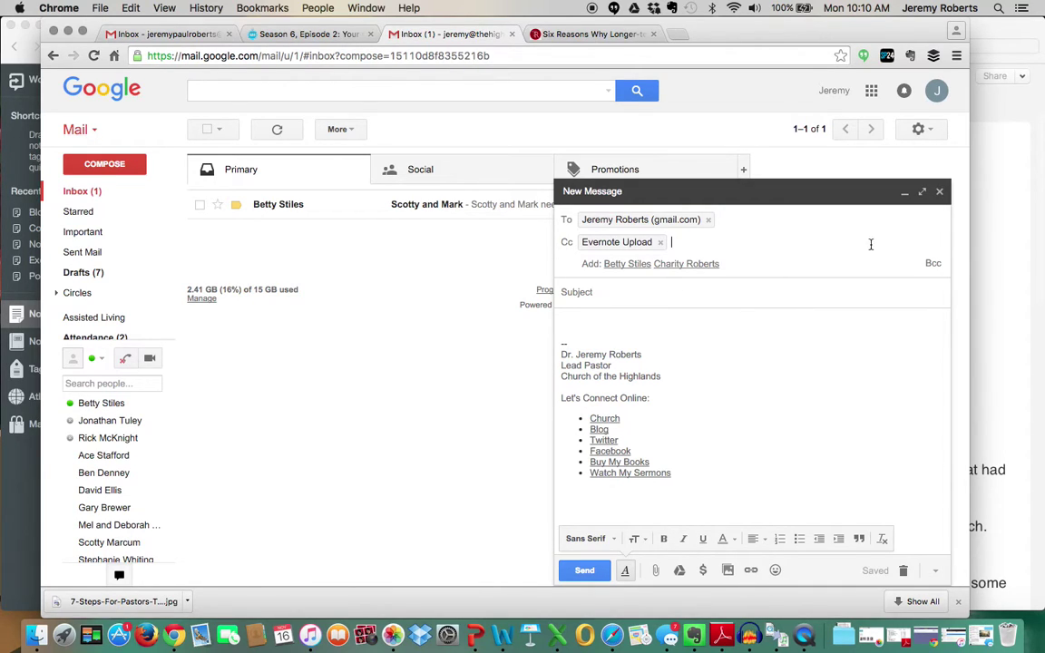
pyautogui.click(934, 264)
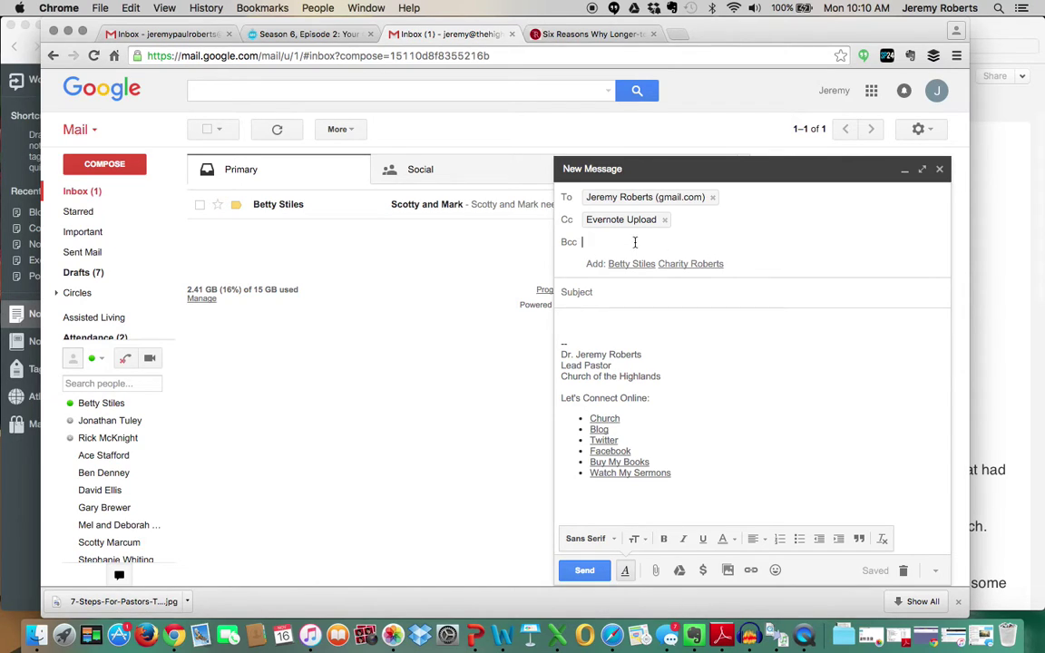
pyautogui.moveTo(636, 222)
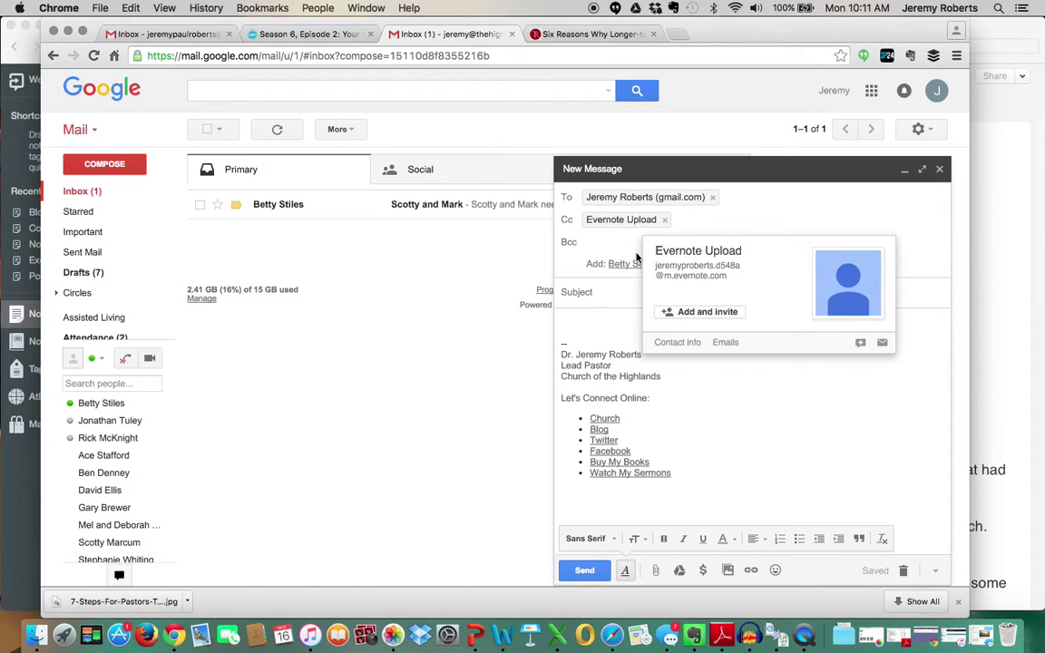
# Step: Enter the subject 'Test for Screencast' and send the message
pyautogui.click(582, 294)
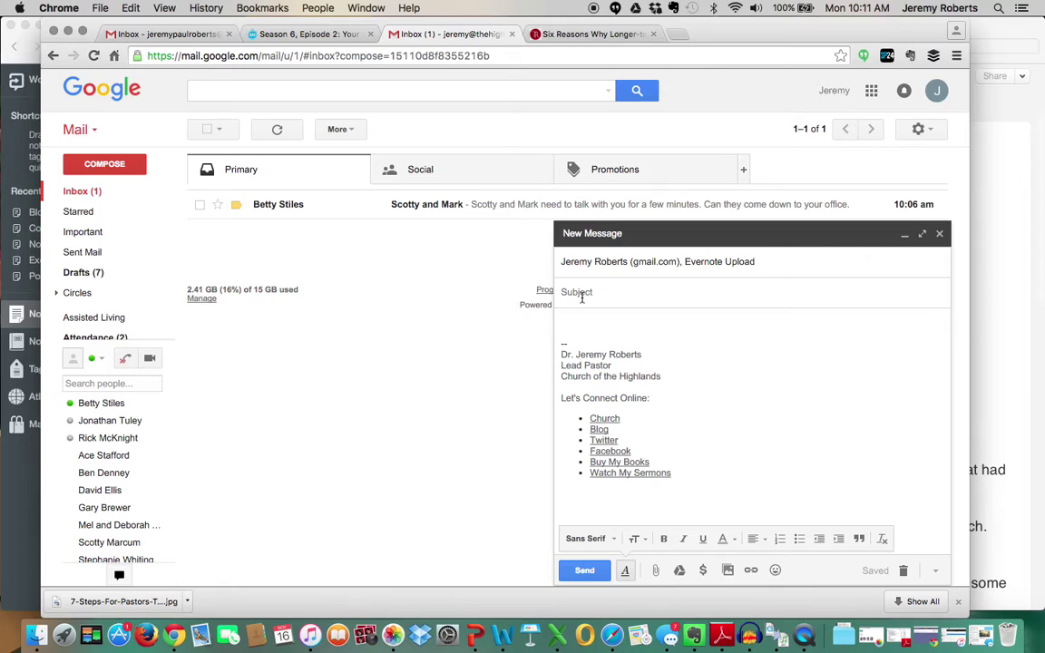
pyautogui.click(581, 295)
pyautogui.write('Test for Screencast')
pyautogui.click(584, 572)
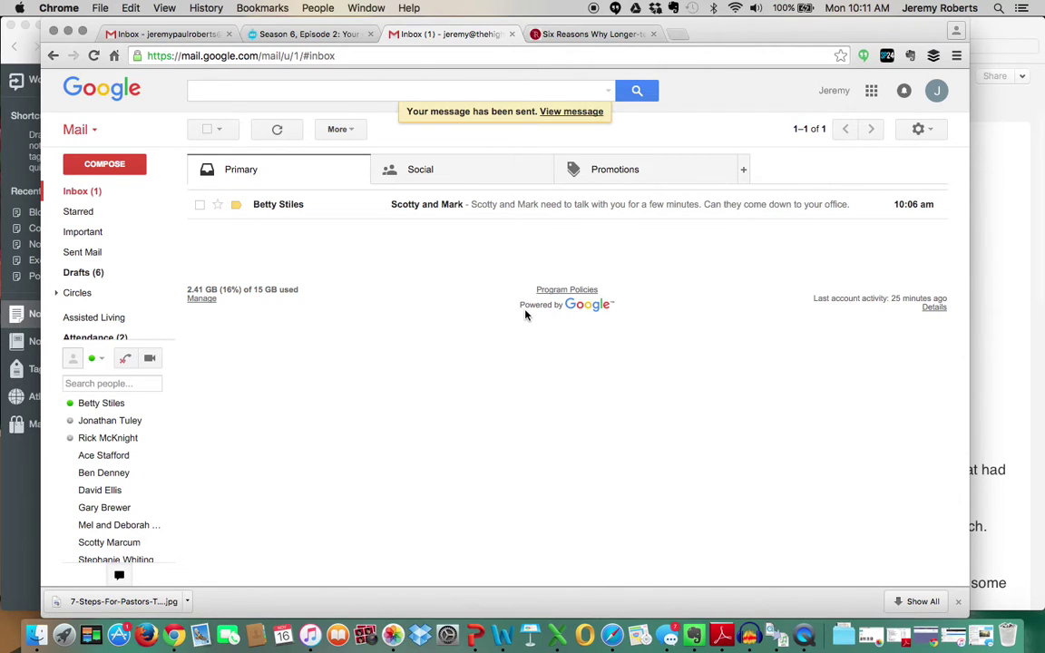
# Step: Sync Evernote and open the newly arrived 'Test for Screencast' note
pyautogui.click(693, 635)
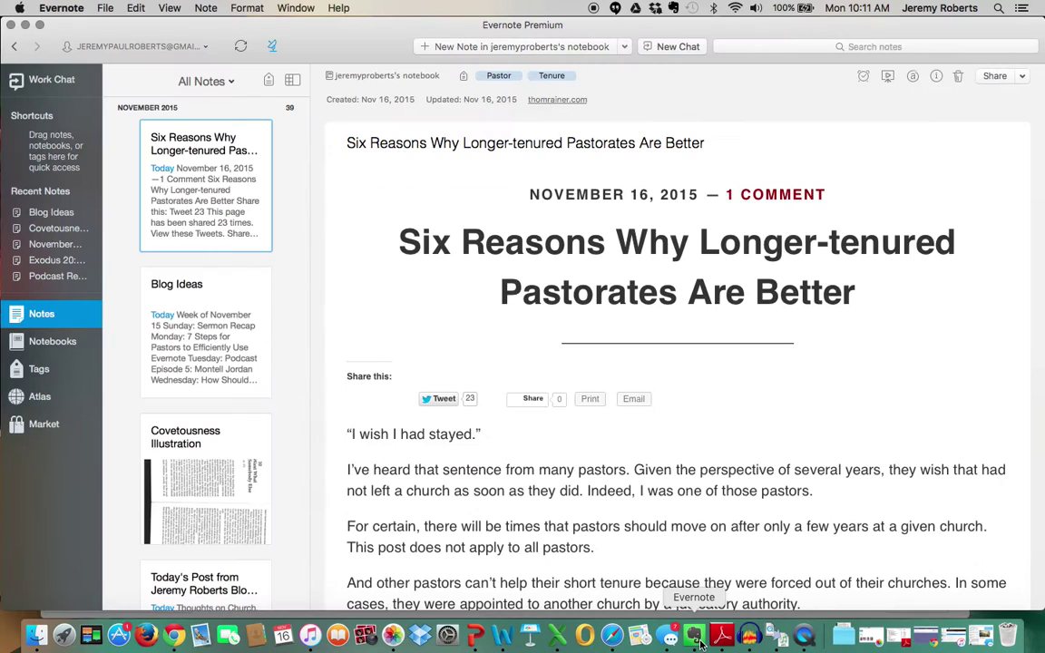
pyautogui.click(241, 45)
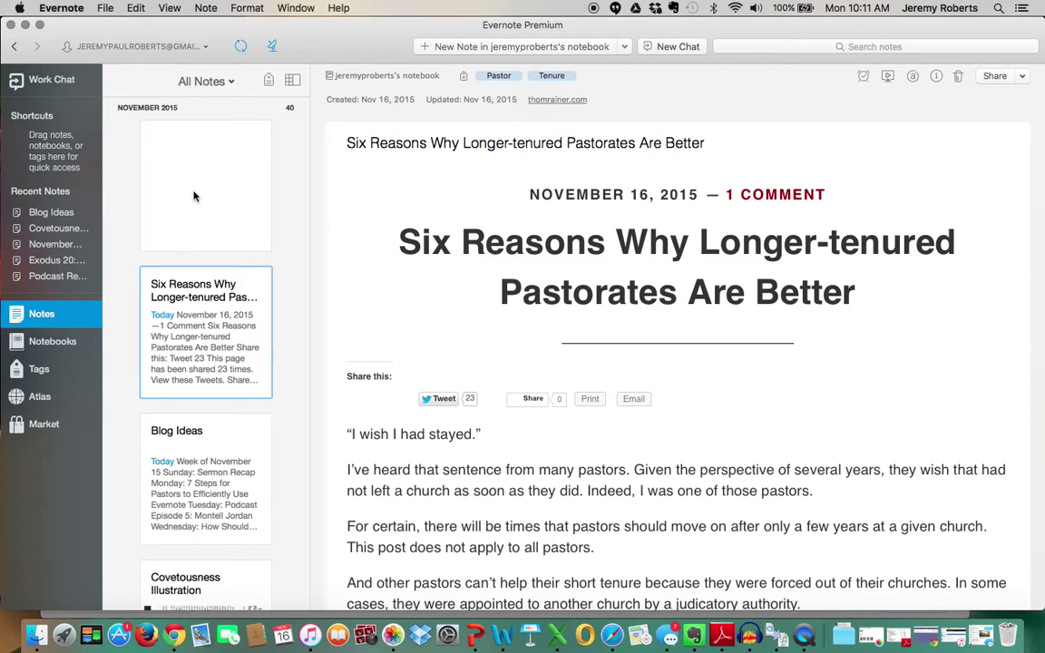
pyautogui.click(193, 196)
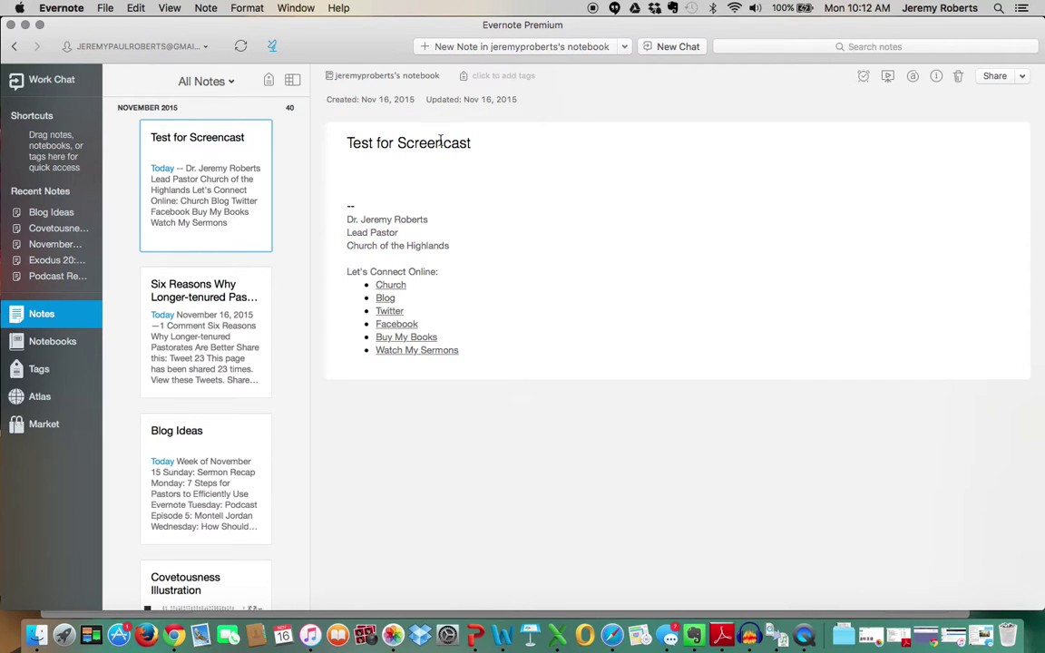
# Step: Email Evernote Upload a new message with subject 'Title of the Evernote #Christmas'
pyautogui.click(174, 635)
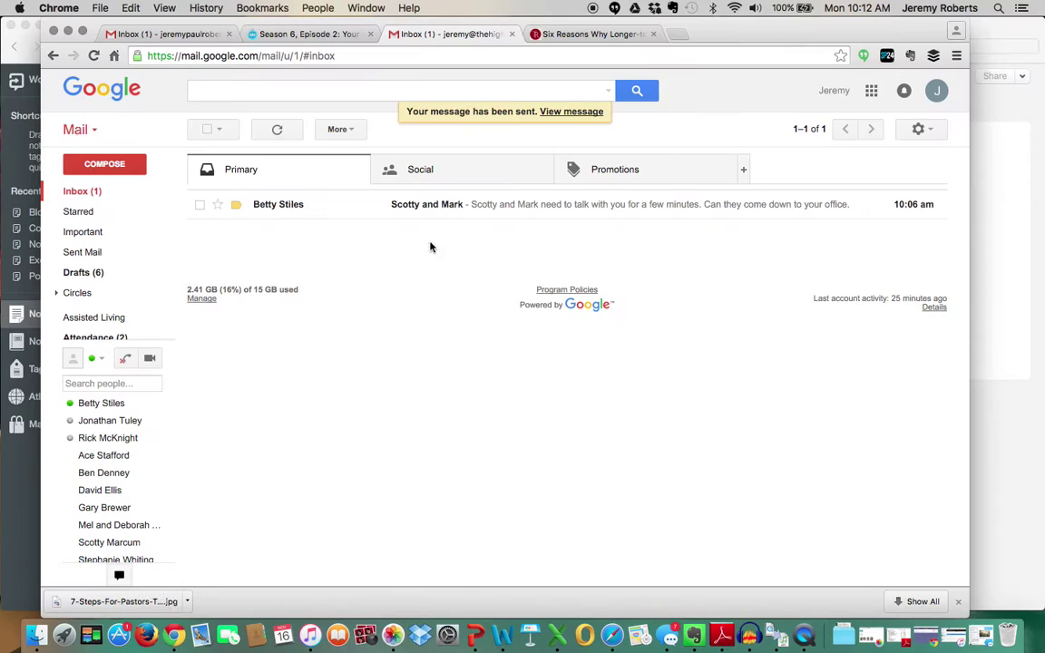
pyautogui.click(137, 170)
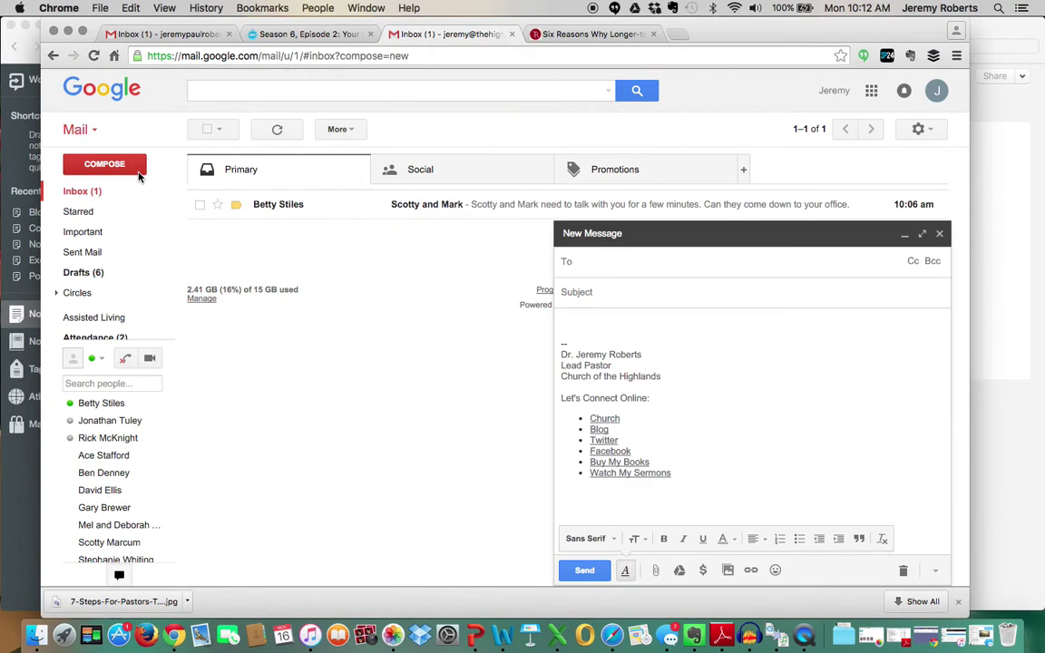
pyautogui.write('ever')
pyautogui.press('Tab')
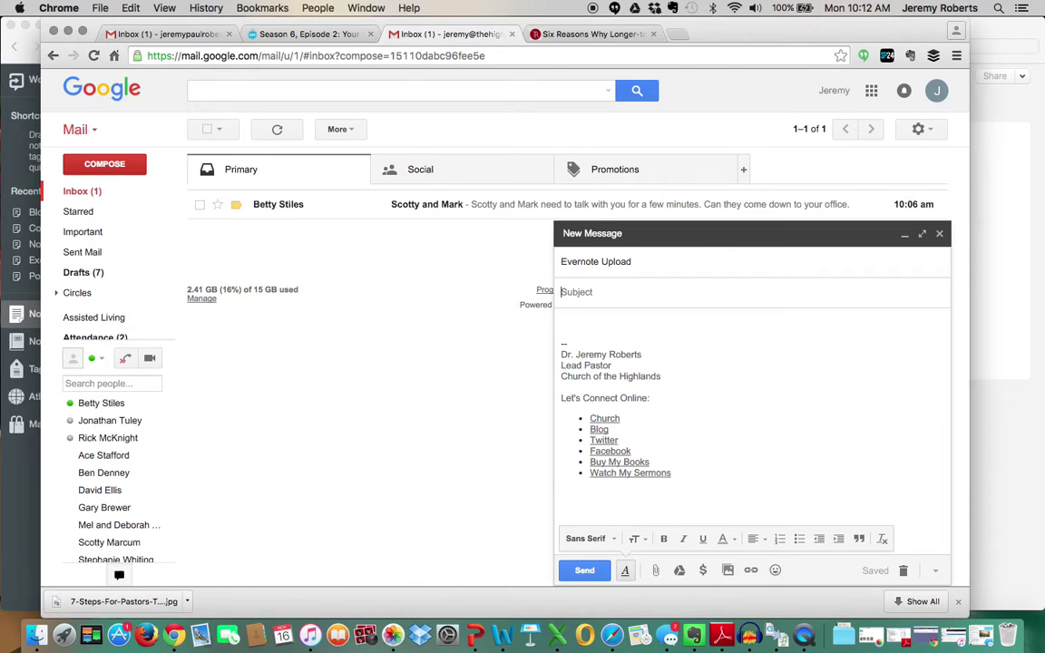
pyautogui.write('Title of the Evernote')
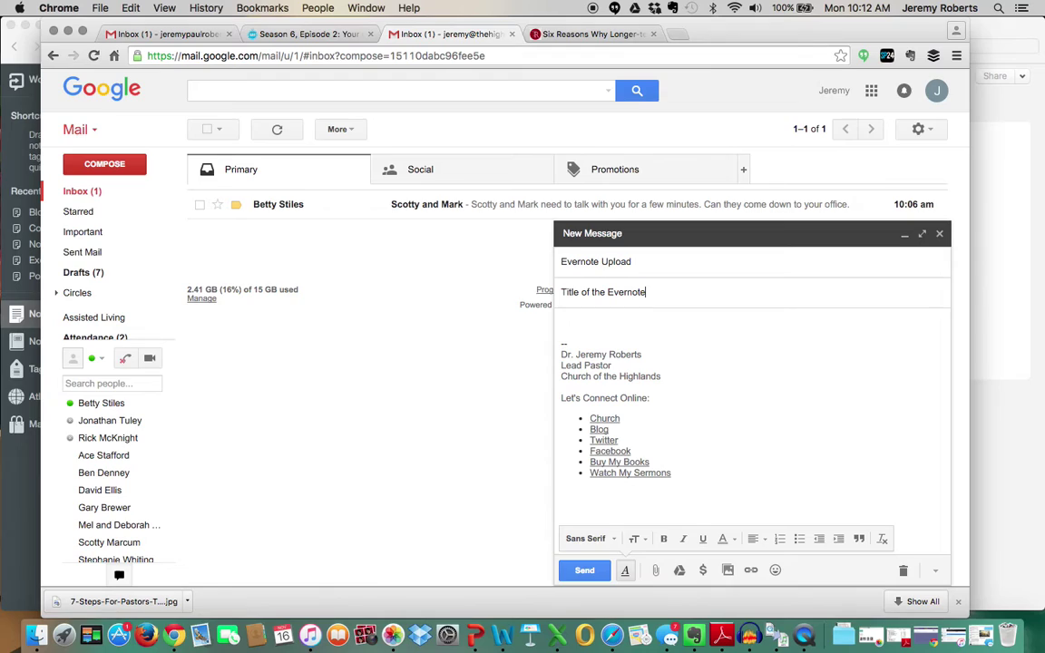
pyautogui.write(' #Christmas')
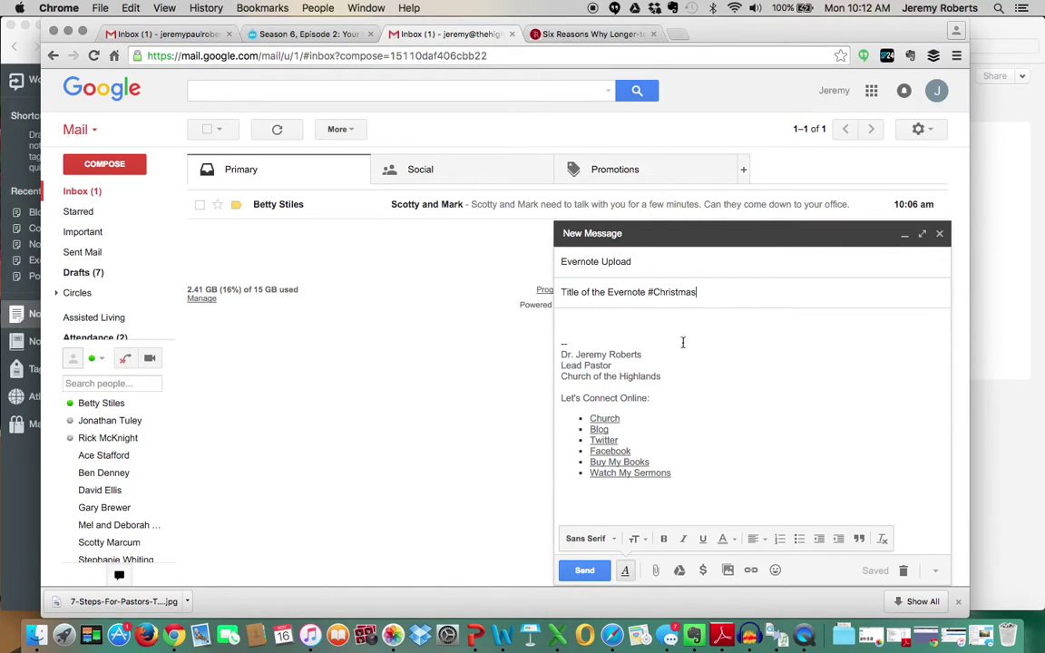
pyautogui.click(581, 573)
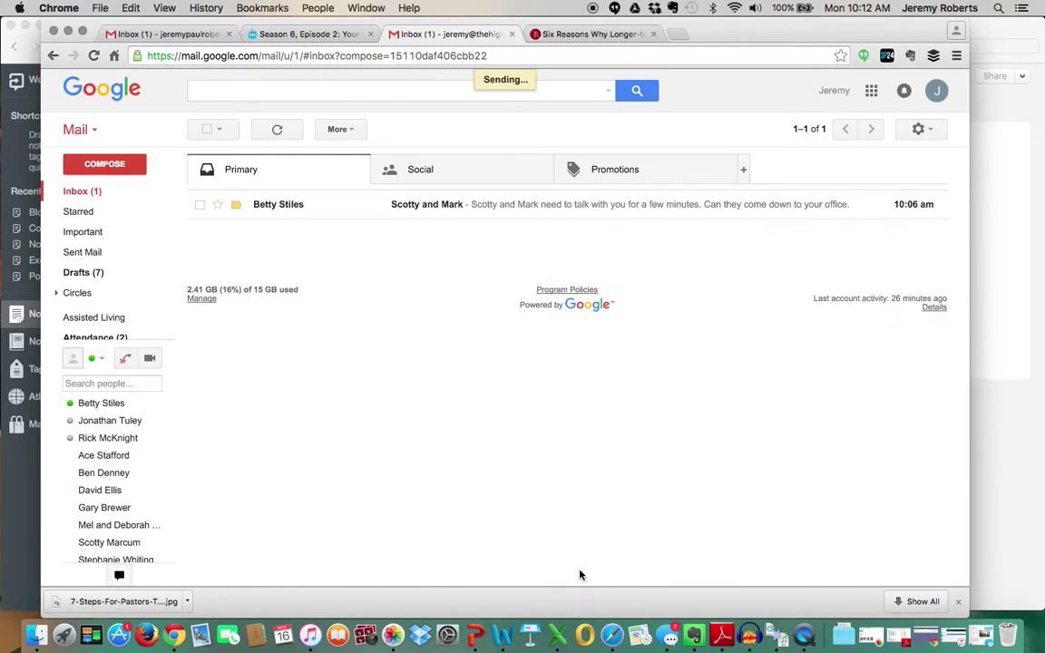
# Step: Sync Evernote, open the new 'Title of the Evernote' note, and select its Christmas tag
pyautogui.click(693, 640)
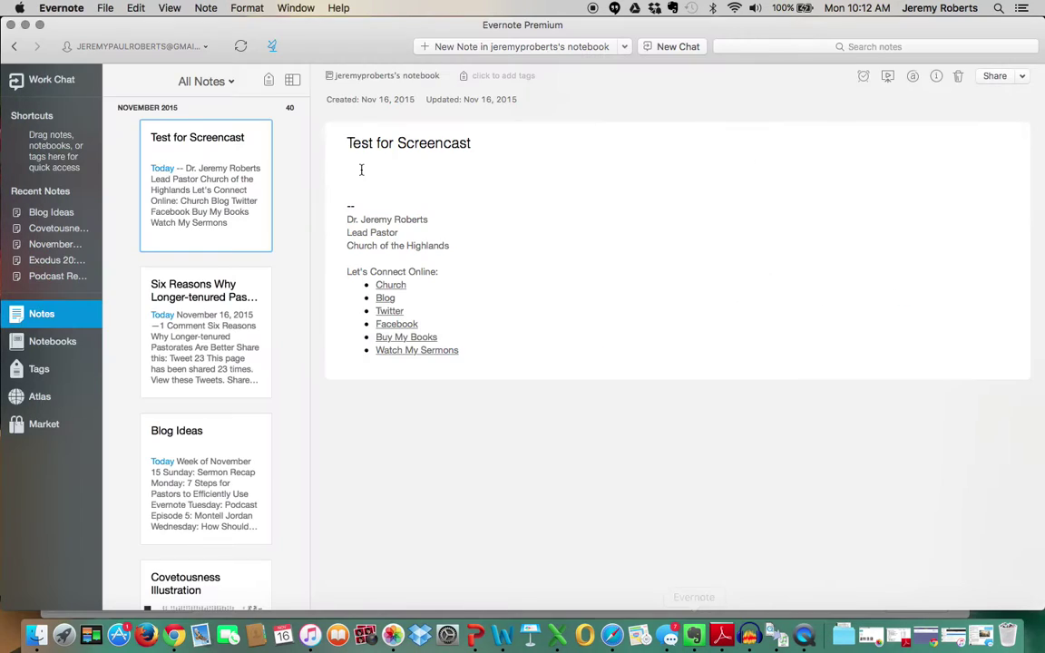
pyautogui.click(239, 45)
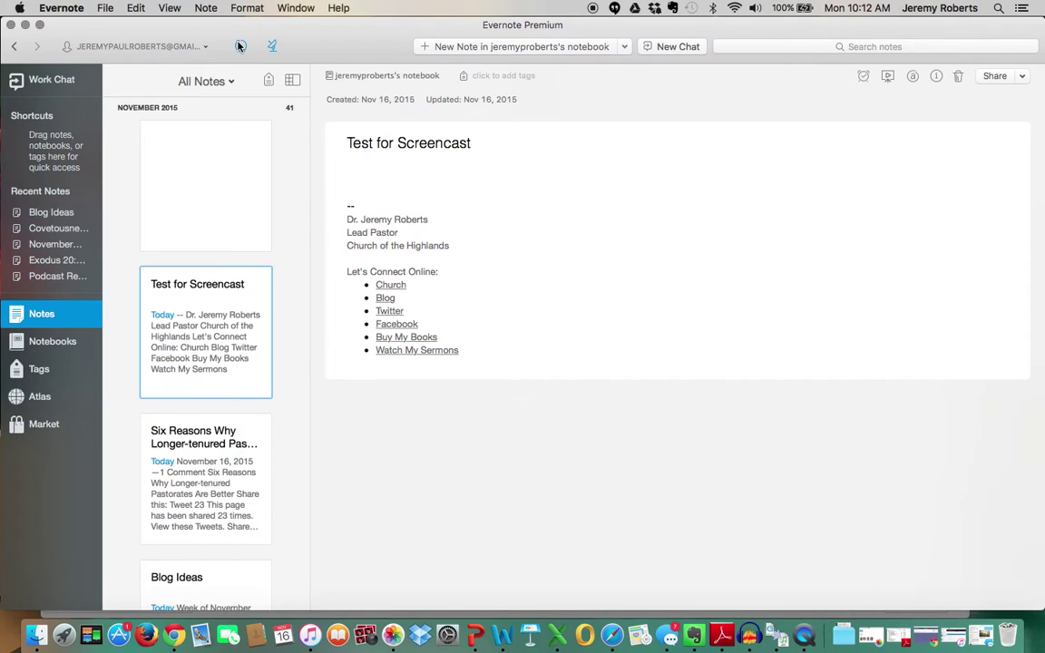
pyautogui.click(205, 214)
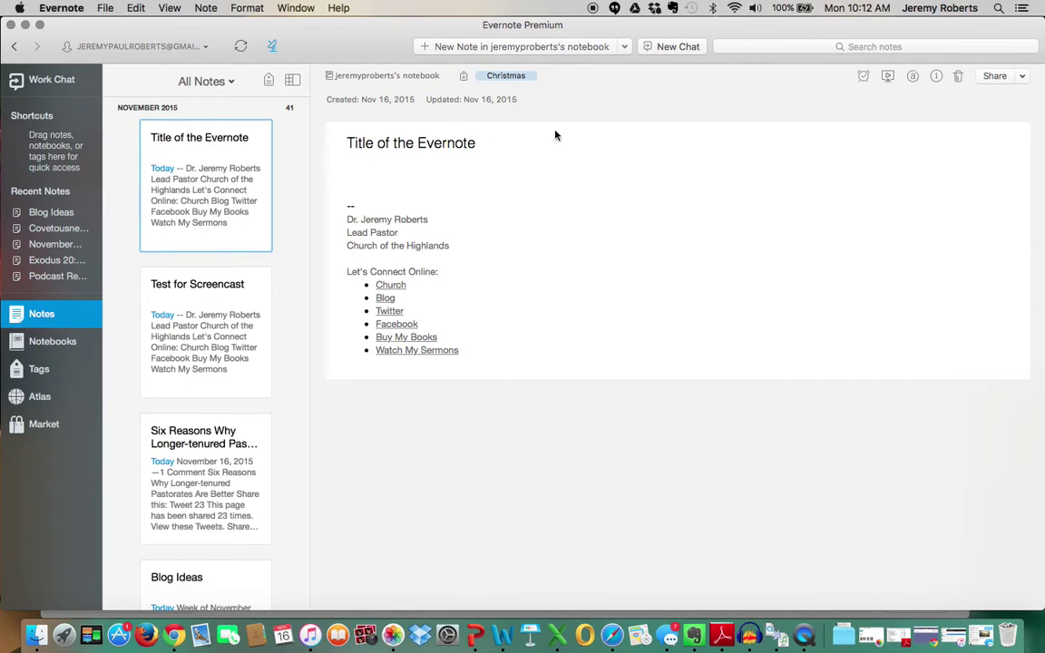
pyautogui.click(516, 80)
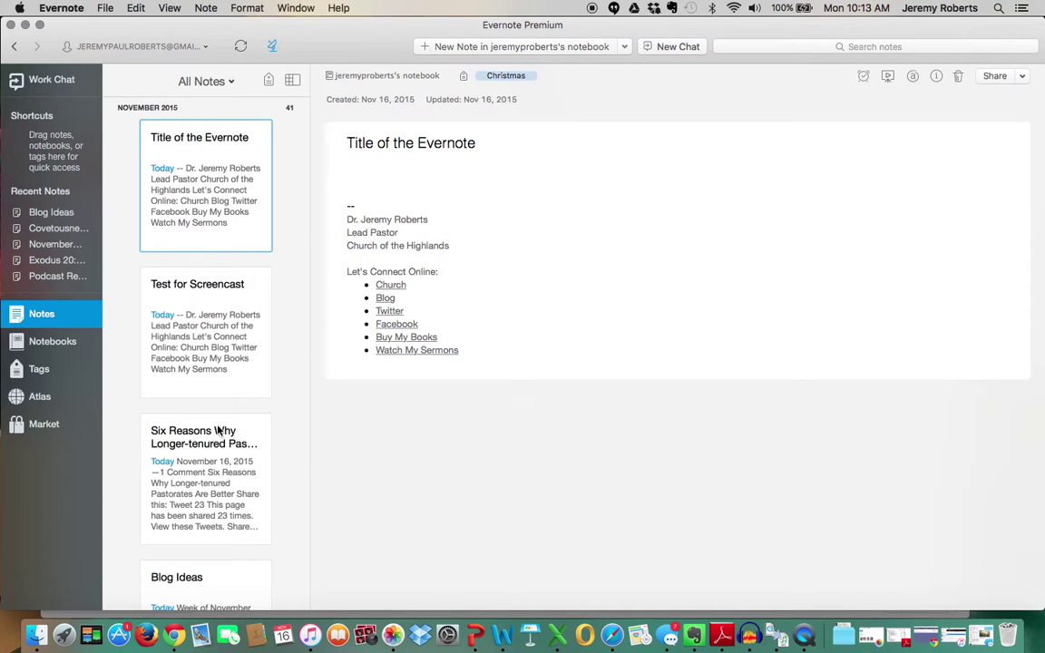
# Step: Show all tags with the Christmas selection cleared, scrolling through the alphabetical tag grid
pyautogui.click(38, 371)
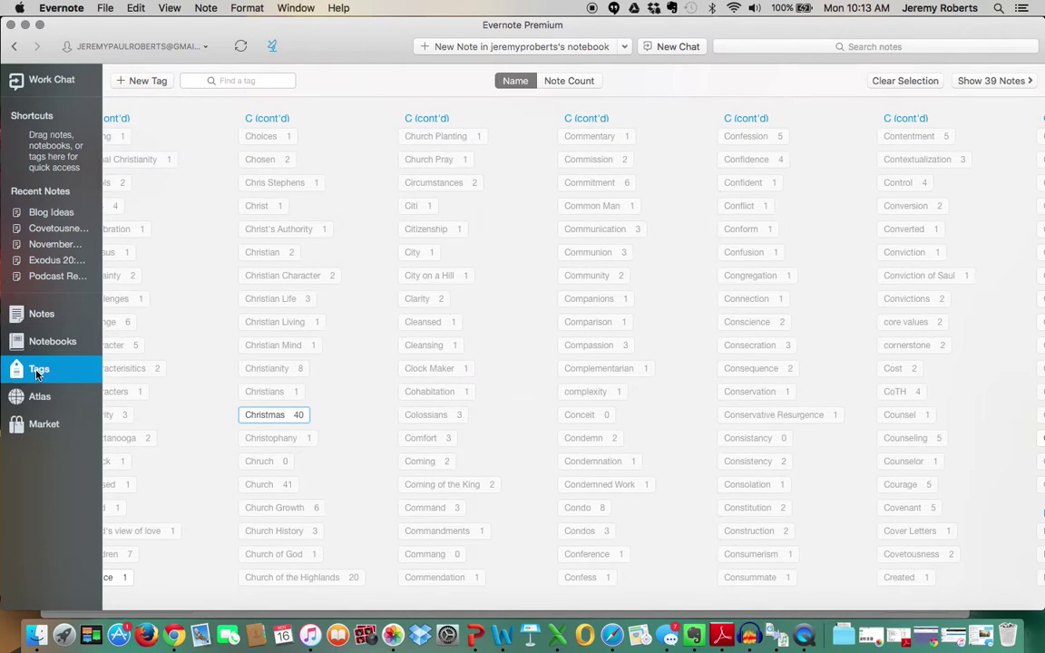
pyautogui.click(914, 82)
pyautogui.hscroll(-5, 485, 288)
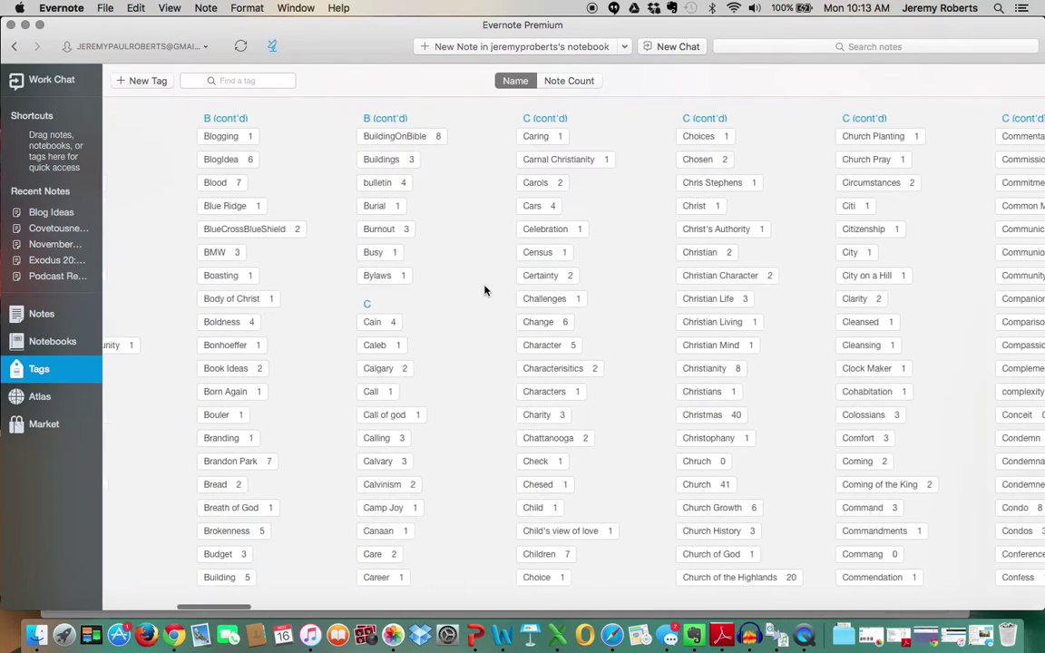
pyautogui.hscroll(-8, 485, 288)
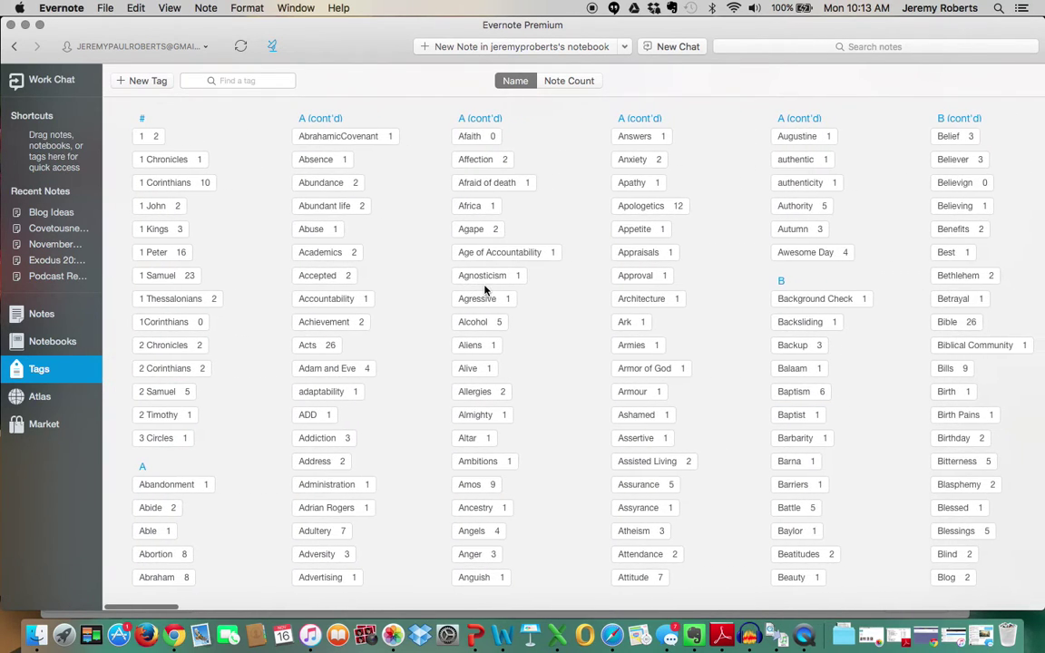
pyautogui.hscroll(10, 734, 307)
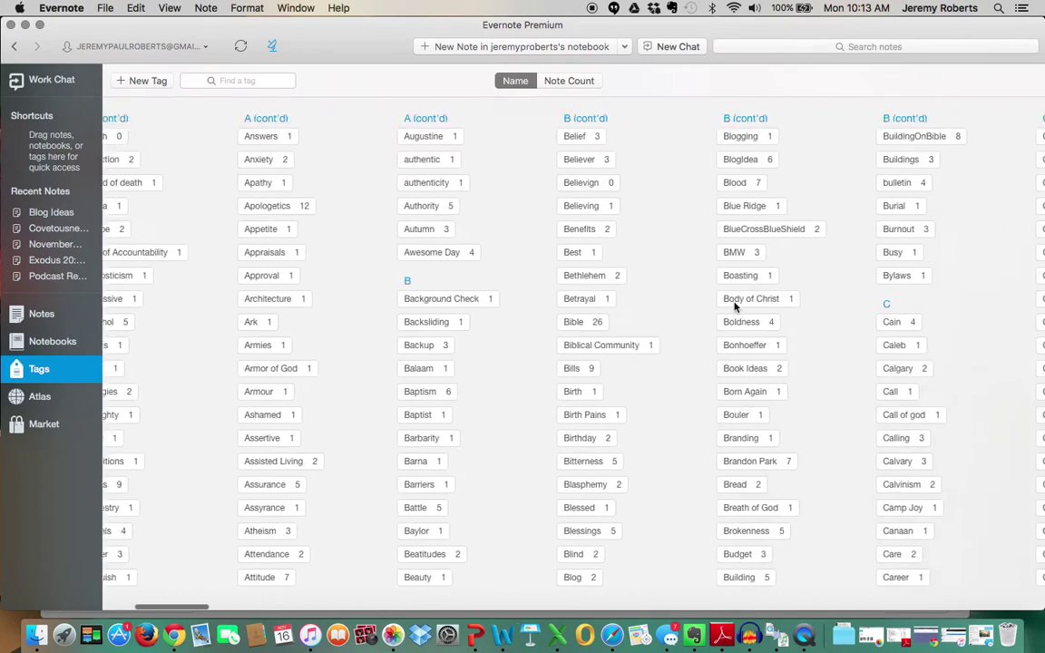
pyautogui.hscroll(15, 734, 307)
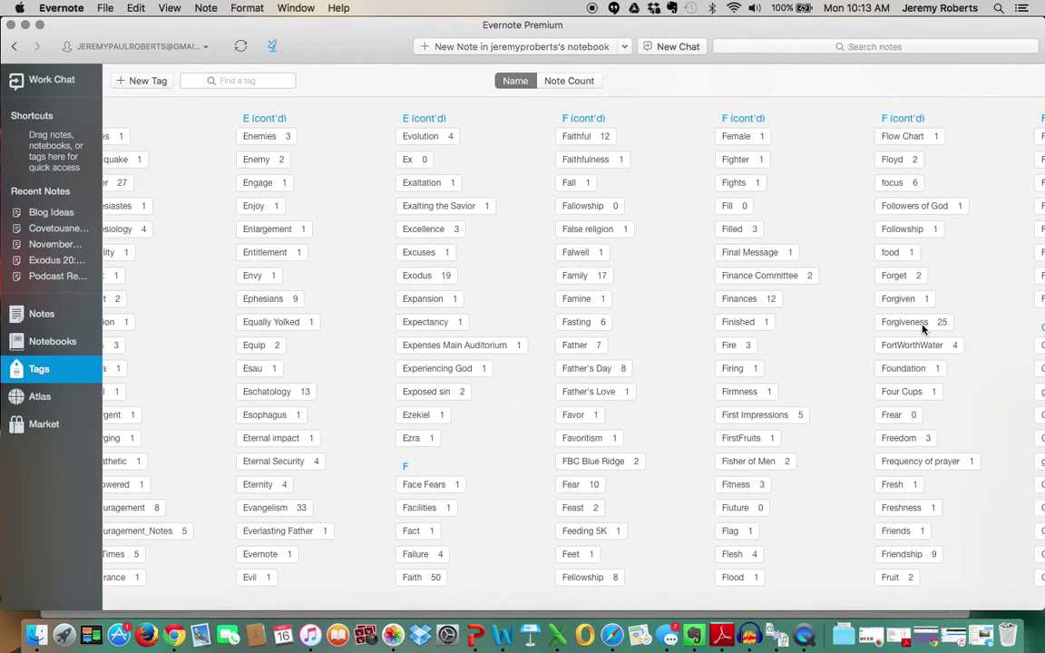
# Step: Select the Forgiveness tag, show its 25 notes, then return to the Tags list
pyautogui.click(907, 322)
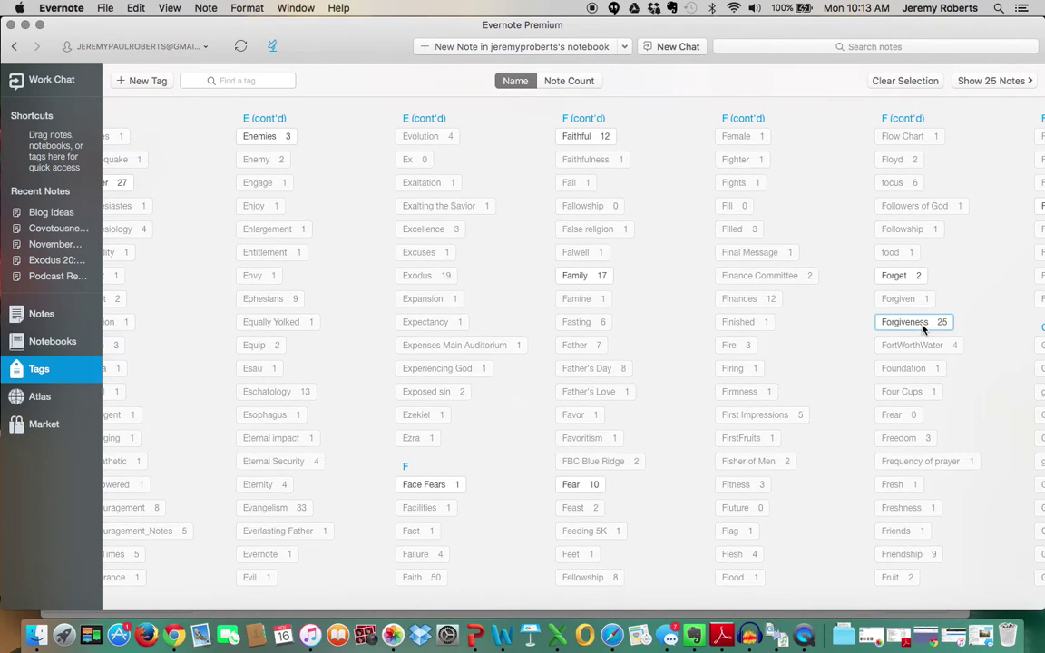
pyautogui.click(1009, 82)
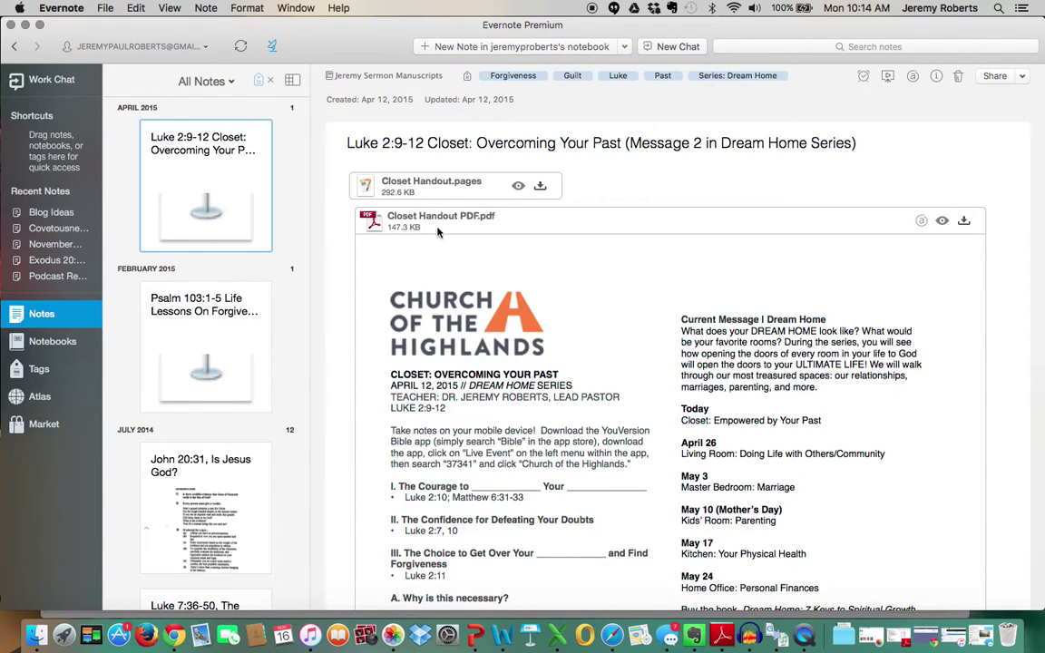
pyautogui.click(34, 370)
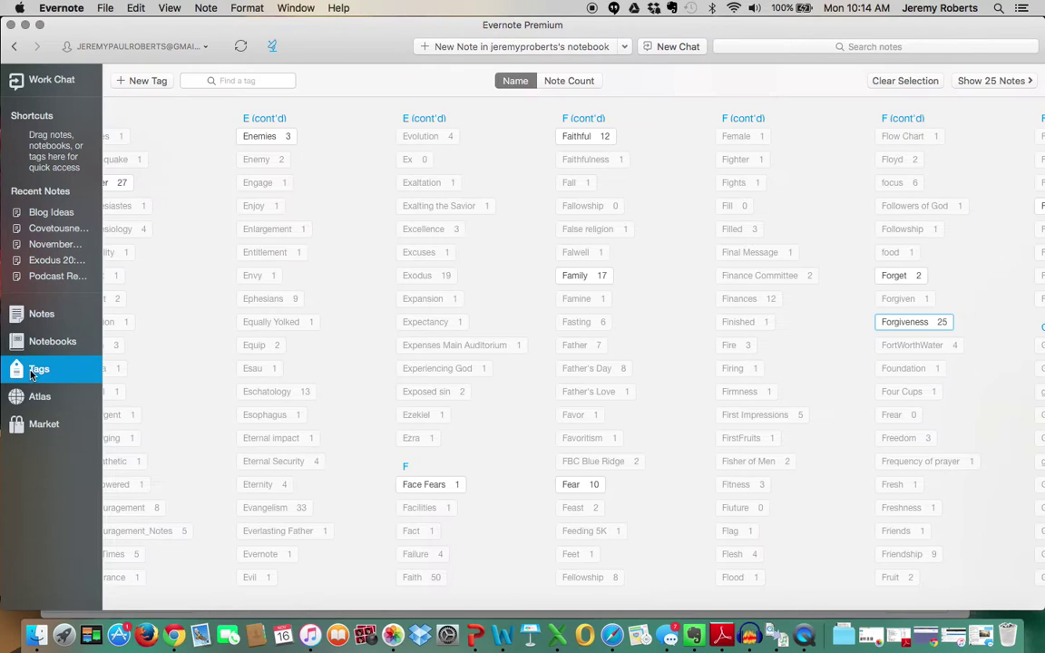
# Step: Swap the Forgiveness tag filter for Hermeneutics and list its 7 tagged notes
pyautogui.click(906, 81)
pyautogui.hscroll(5, 849, 368)
pyautogui.hscroll(4, 849, 368)
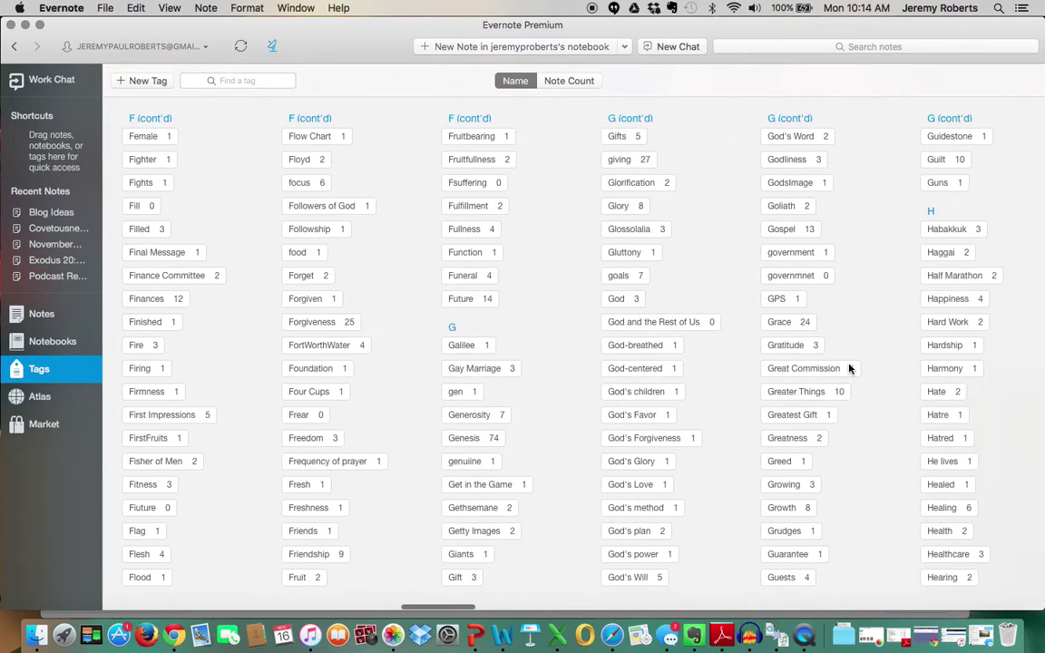
pyautogui.hscroll(3, 849, 368)
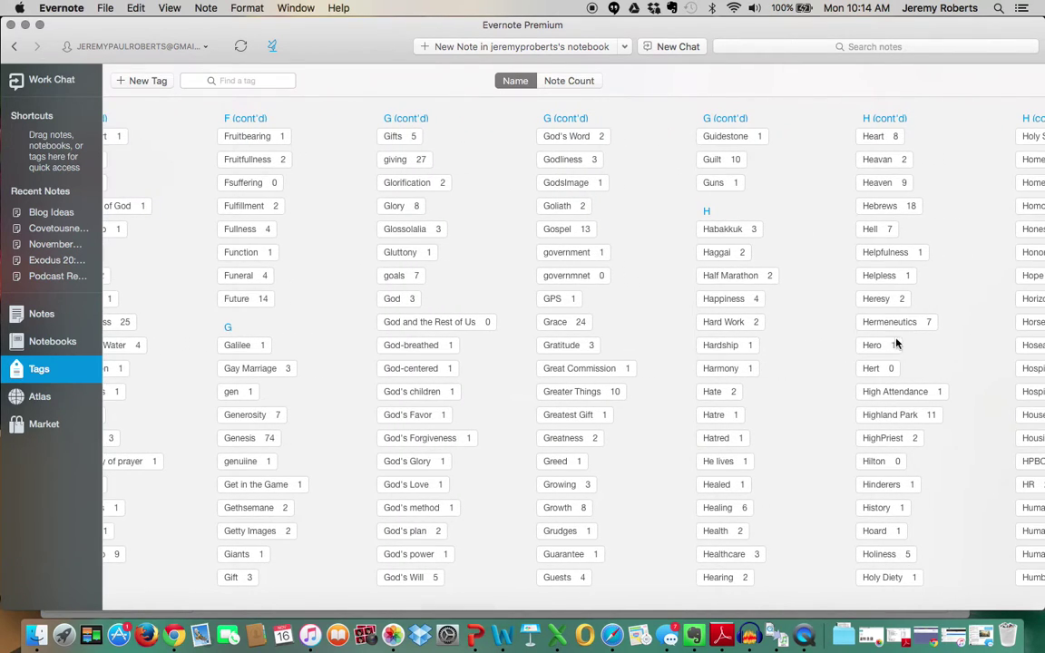
pyautogui.click(912, 326)
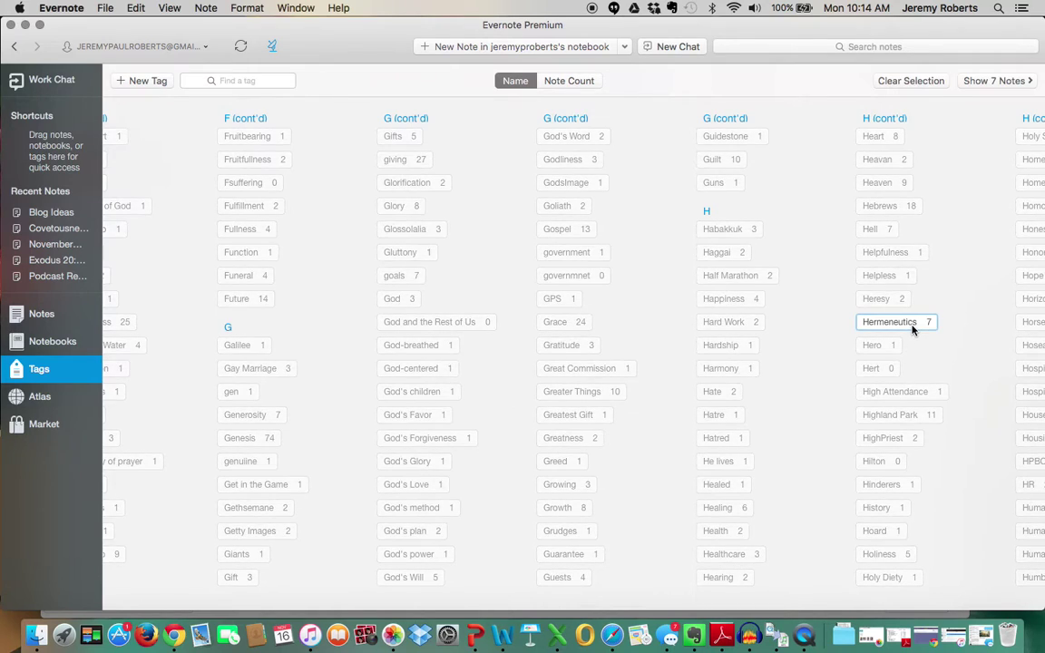
pyautogui.click(995, 81)
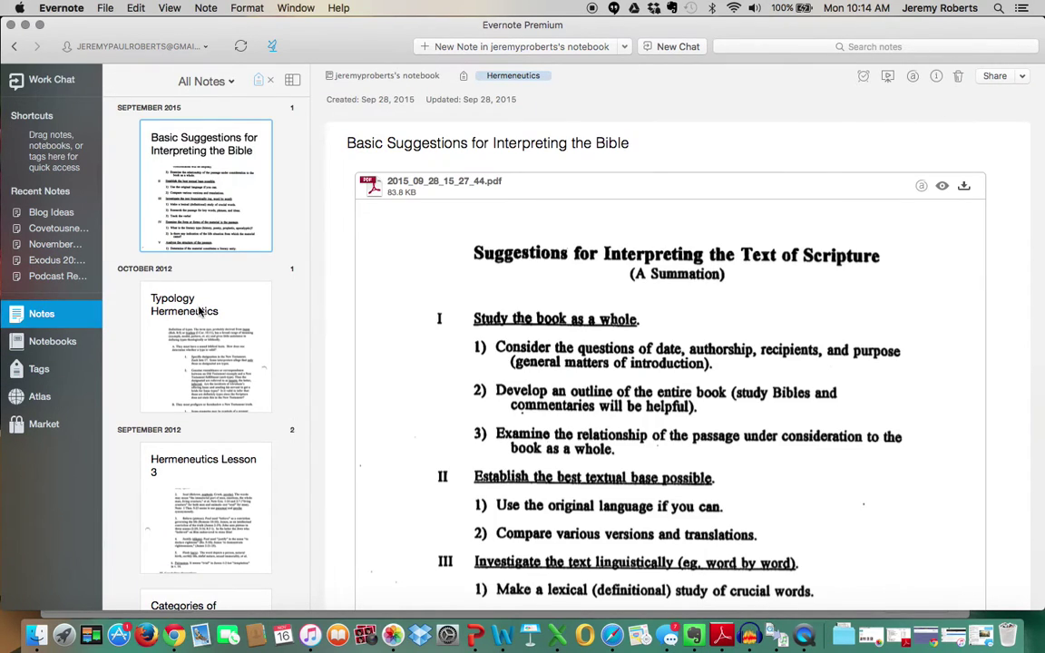
# Step: Browse the Typology, Lesson 3, Categories of Interpretation and Biblical Interpretation Lesson 1 notes
pyautogui.scroll(-1, 177, 354)
pyautogui.click(181, 356)
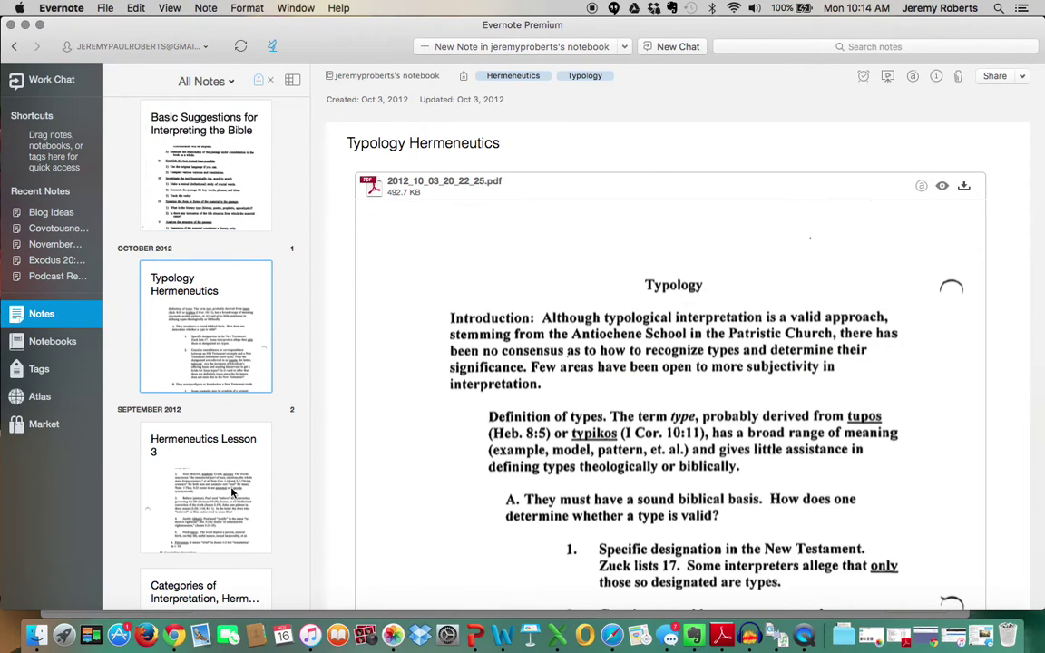
pyautogui.scroll(-3, 233, 490)
pyautogui.scroll(-3, 233, 490)
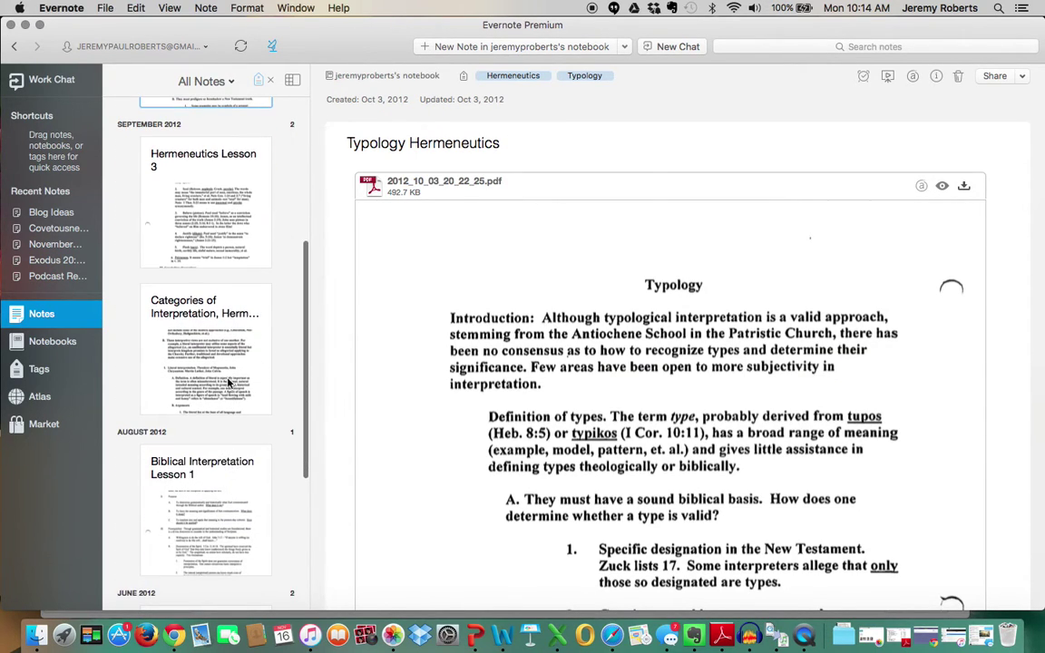
pyautogui.click(194, 216)
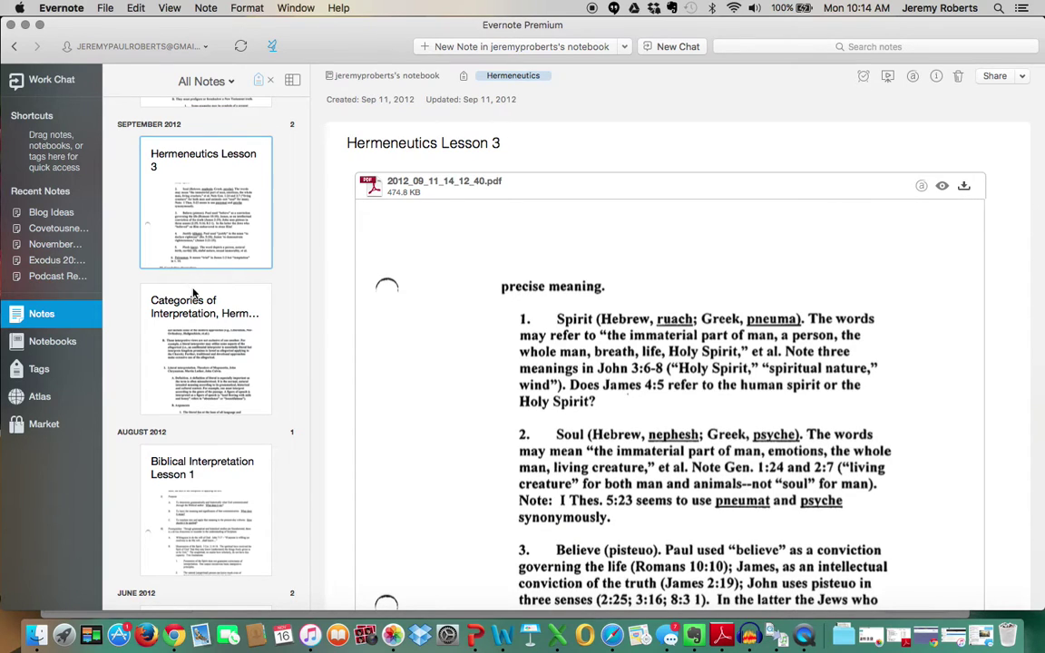
pyautogui.click(194, 368)
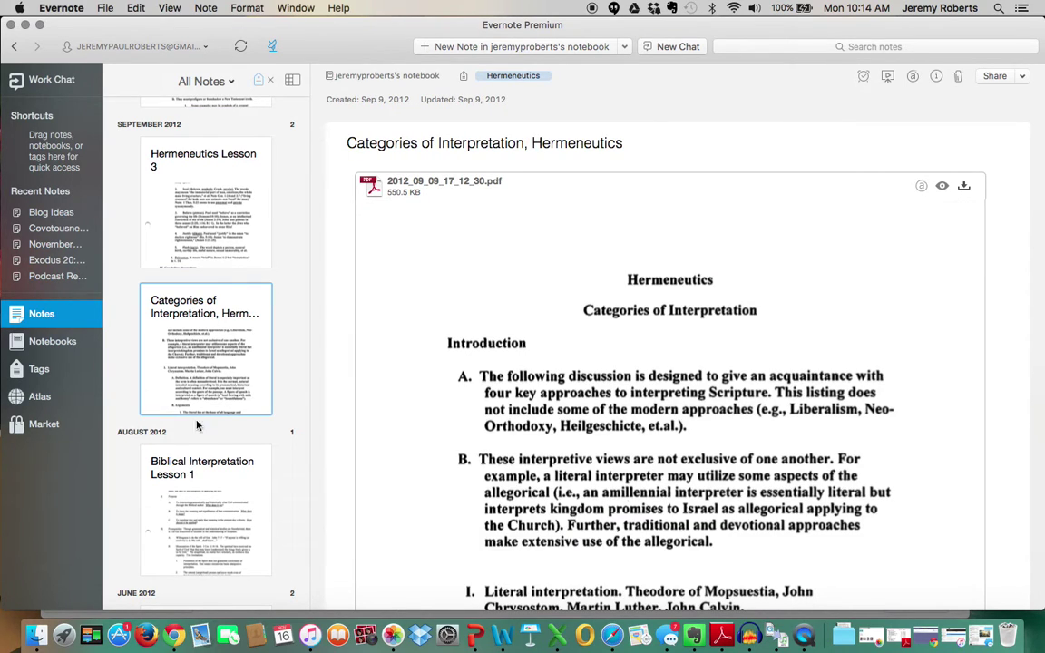
pyautogui.click(193, 504)
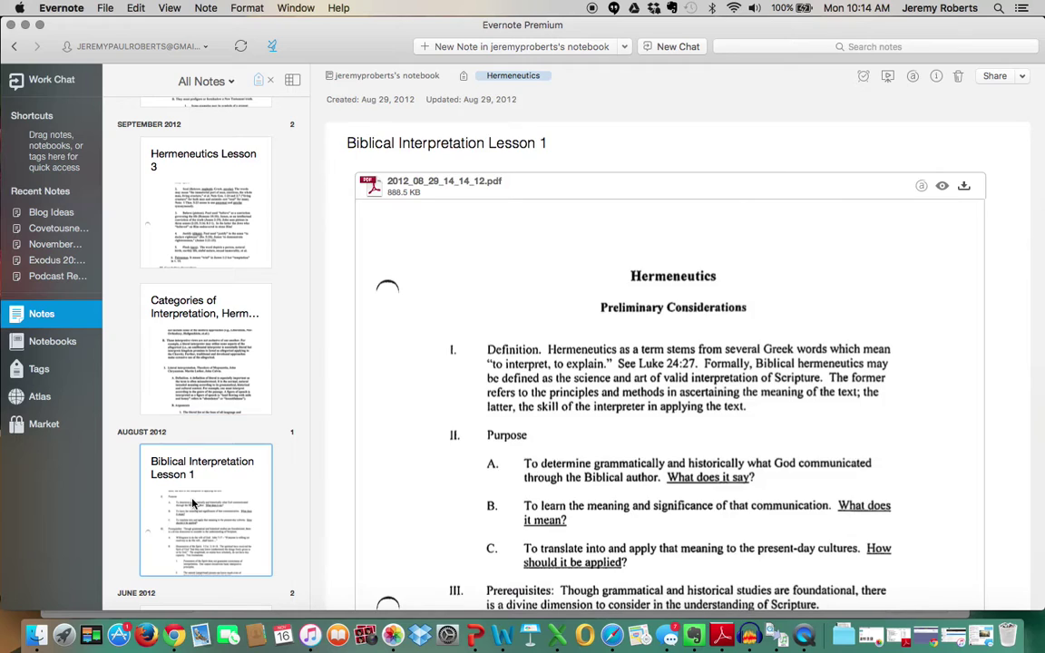
# Step: Look over the Hermeneutics Class Notes 1 OF 2 note, then return to the tag list
pyautogui.scroll(-5, 193, 503)
pyautogui.scroll(-2, 192, 503)
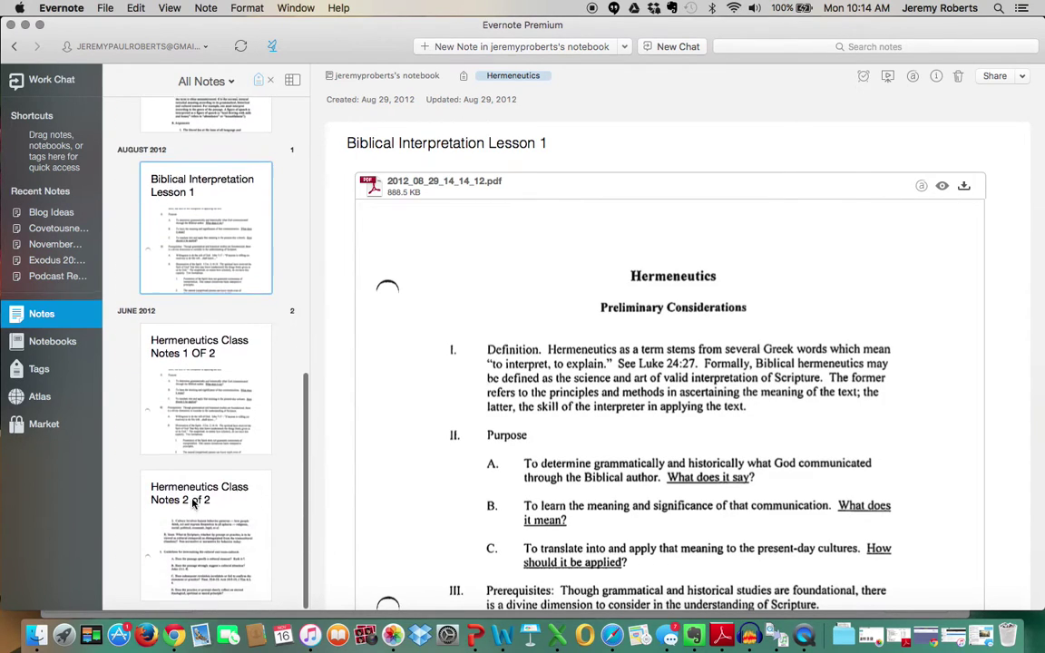
pyautogui.click(212, 413)
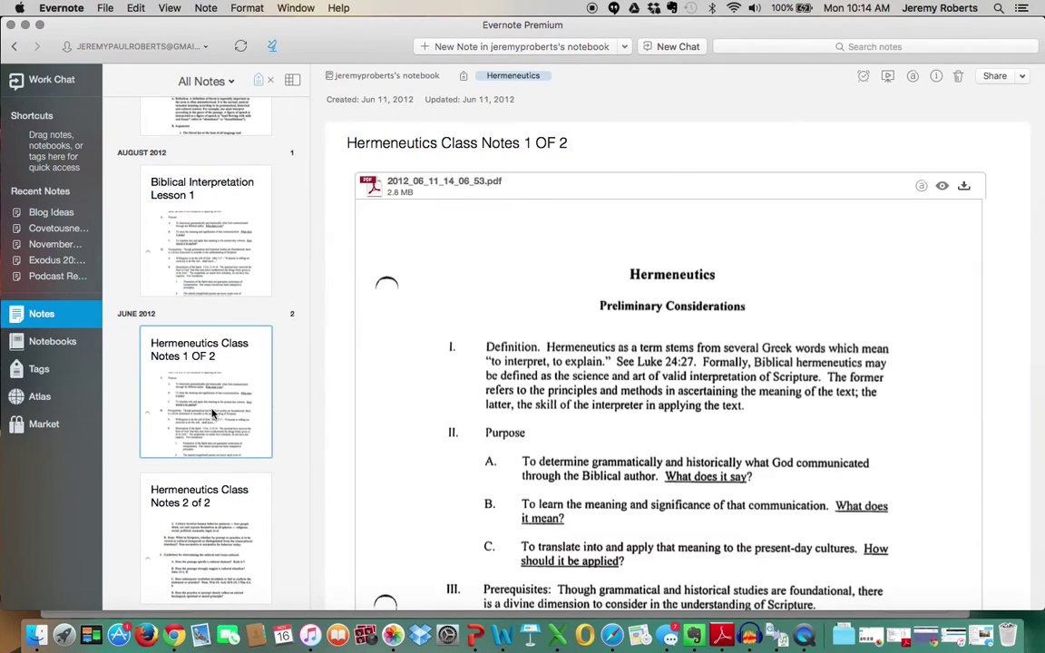
pyautogui.scroll(-4, 505, 449)
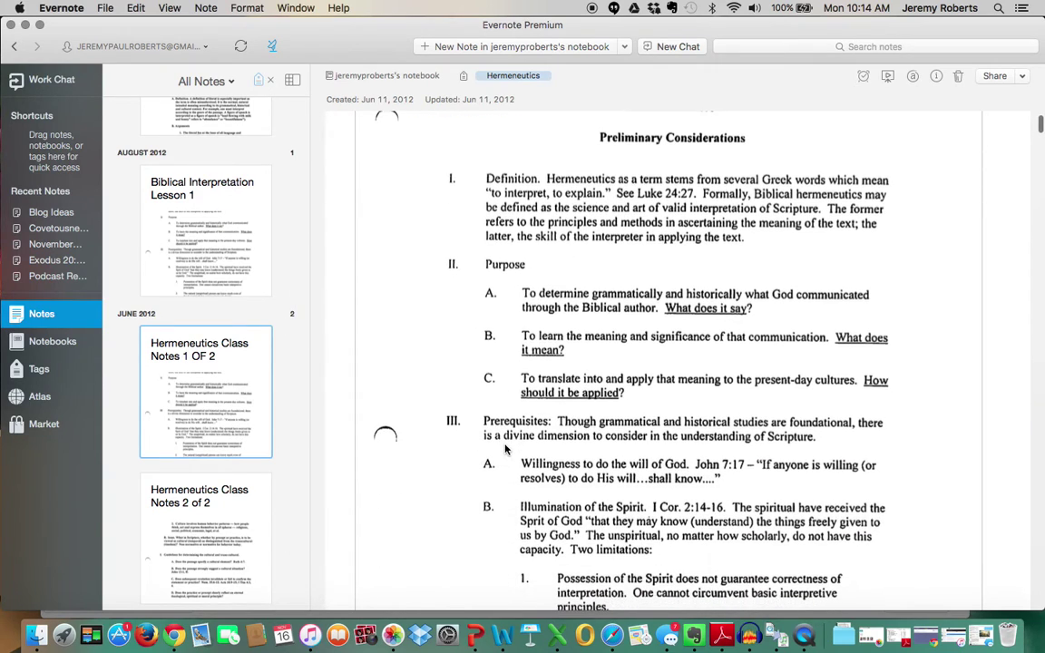
pyautogui.scroll(3, 517, 345)
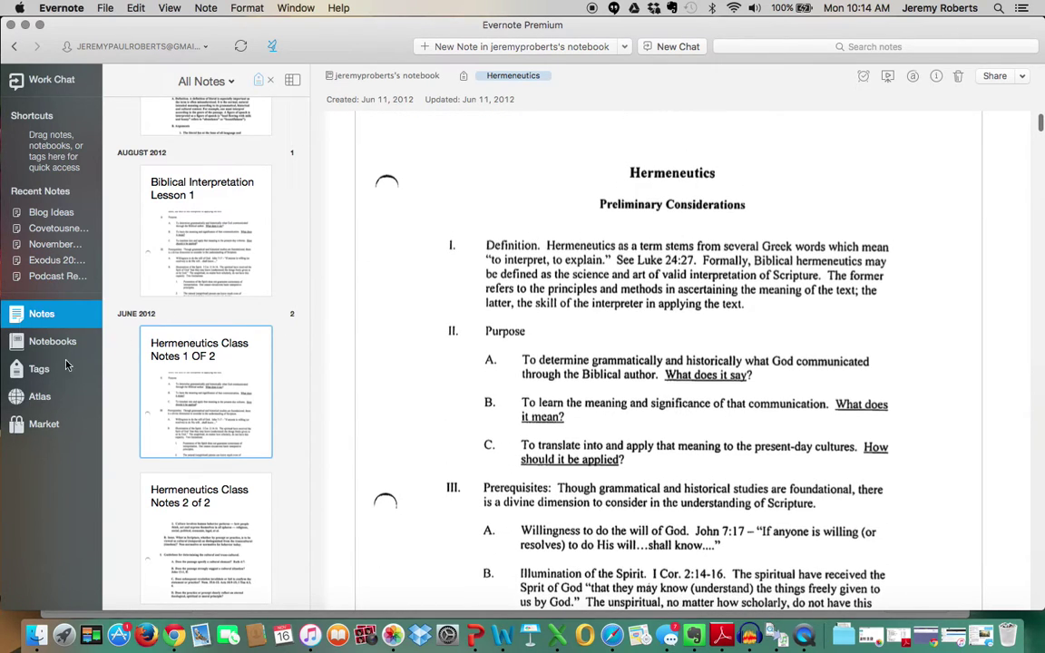
pyautogui.click(39, 369)
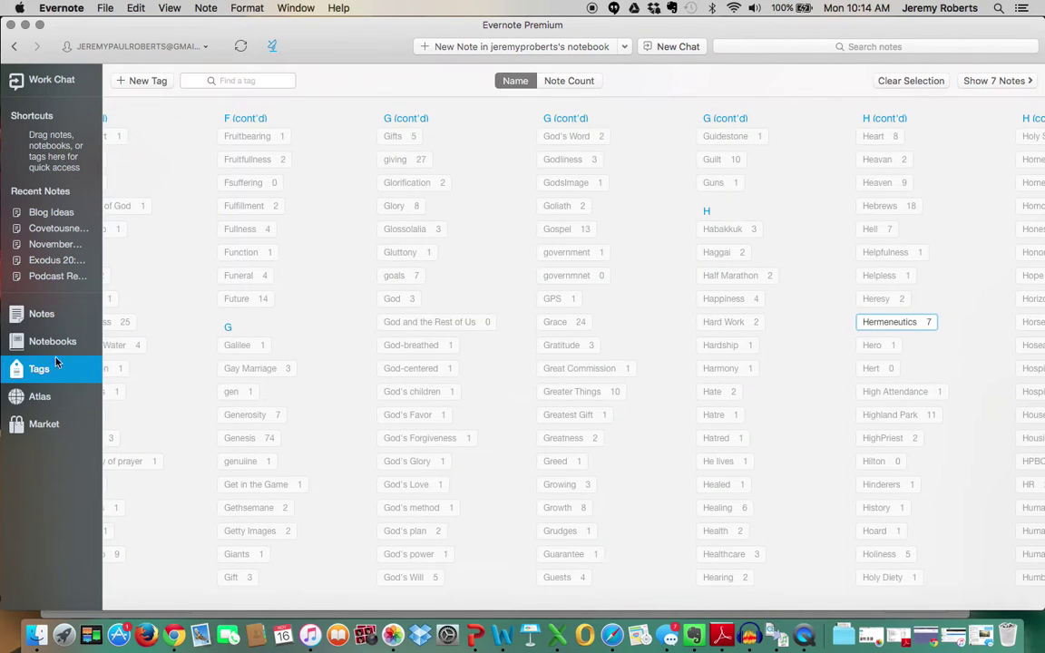
# Step: Drop the Hermeneutics filter and scan the tag grid through to Pastor Search and Prayer
pyautogui.click(912, 81)
pyautogui.hscroll(10, 961, 250)
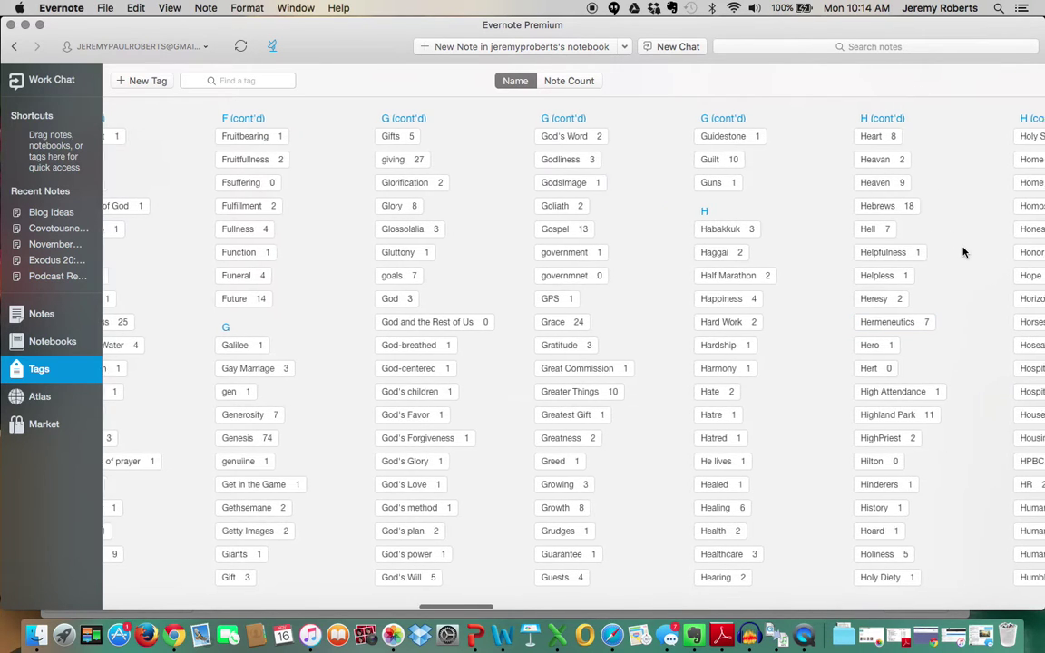
pyautogui.hscroll(5, 963, 253)
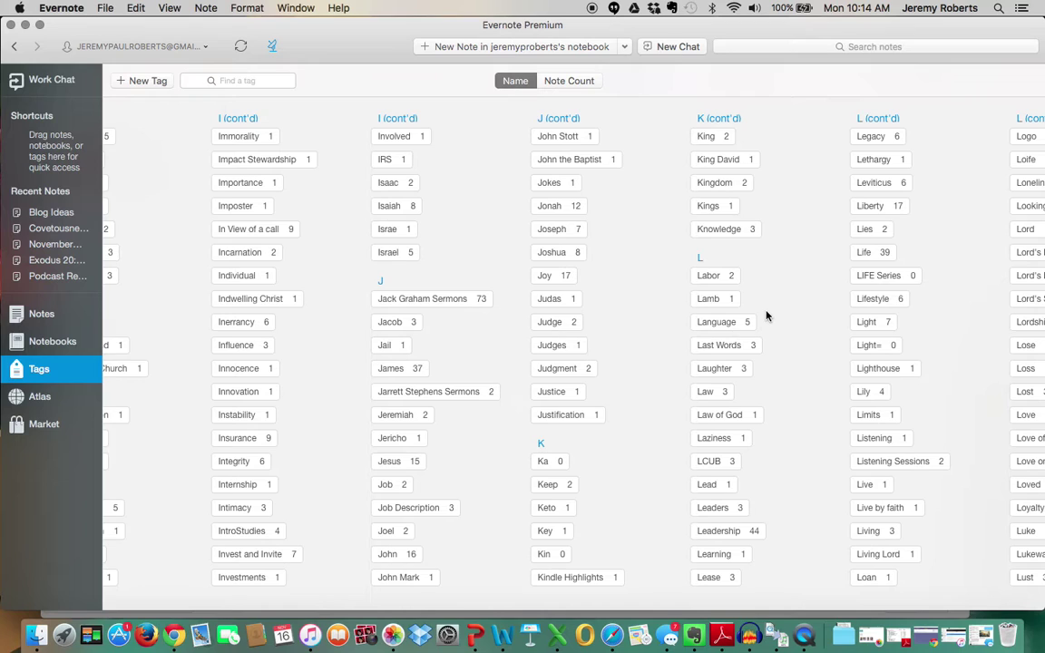
pyautogui.hscroll(5, 766, 315)
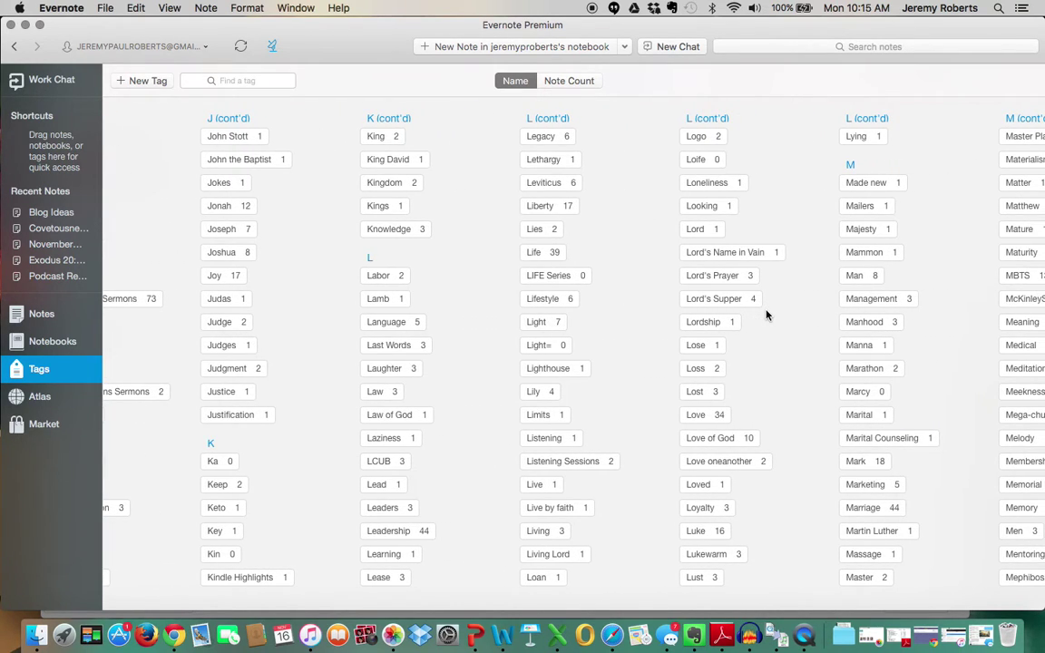
pyautogui.hscroll(2, 766, 315)
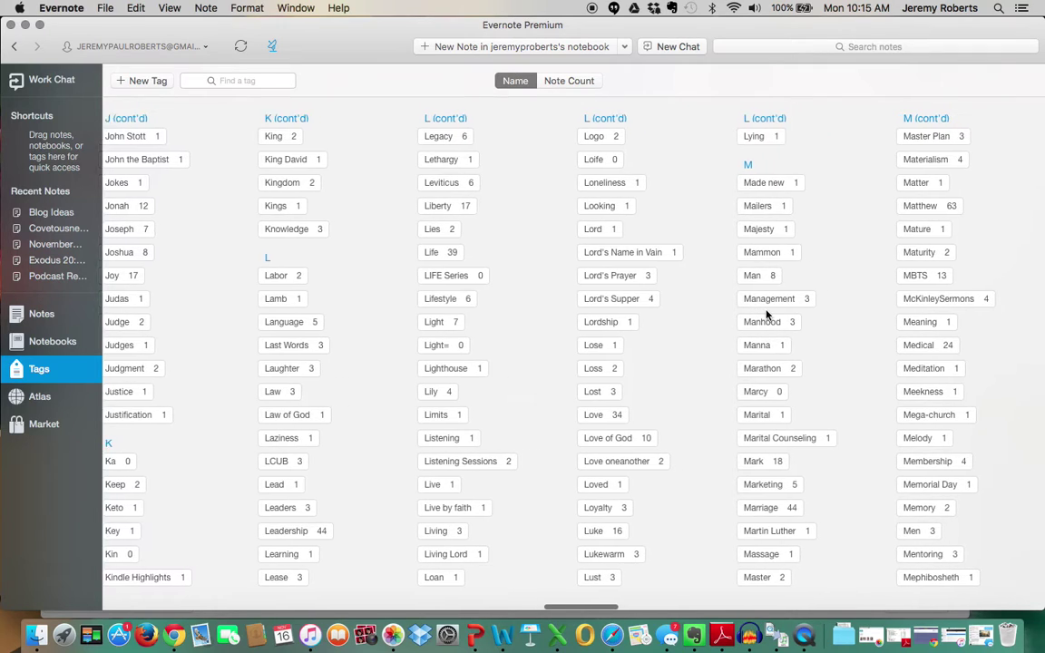
pyautogui.hscroll(3, 766, 315)
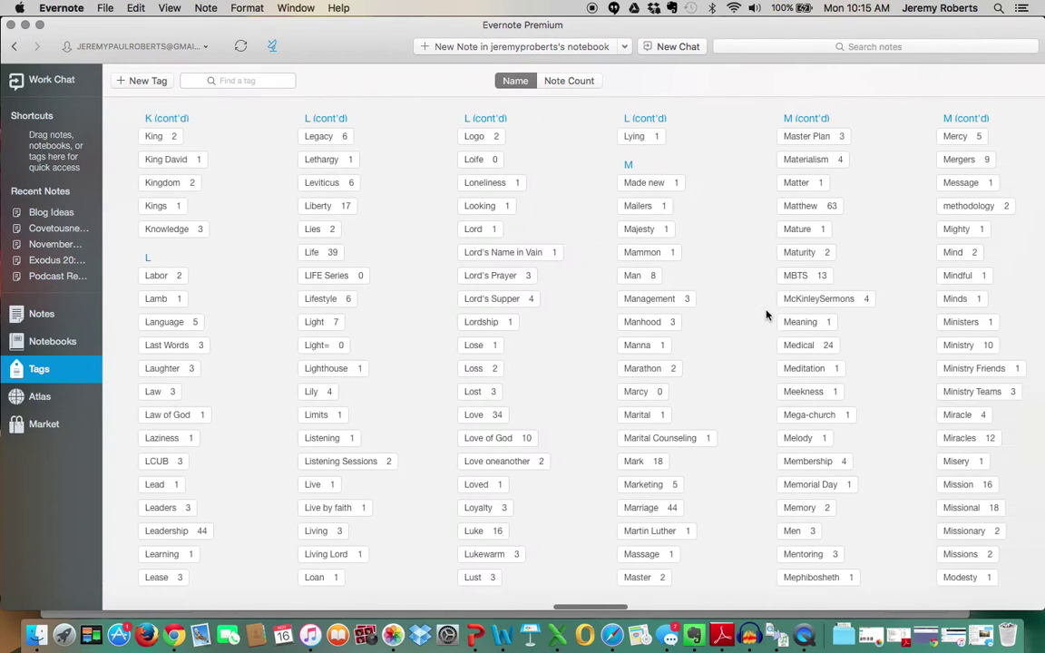
pyautogui.hscroll(12, 766, 315)
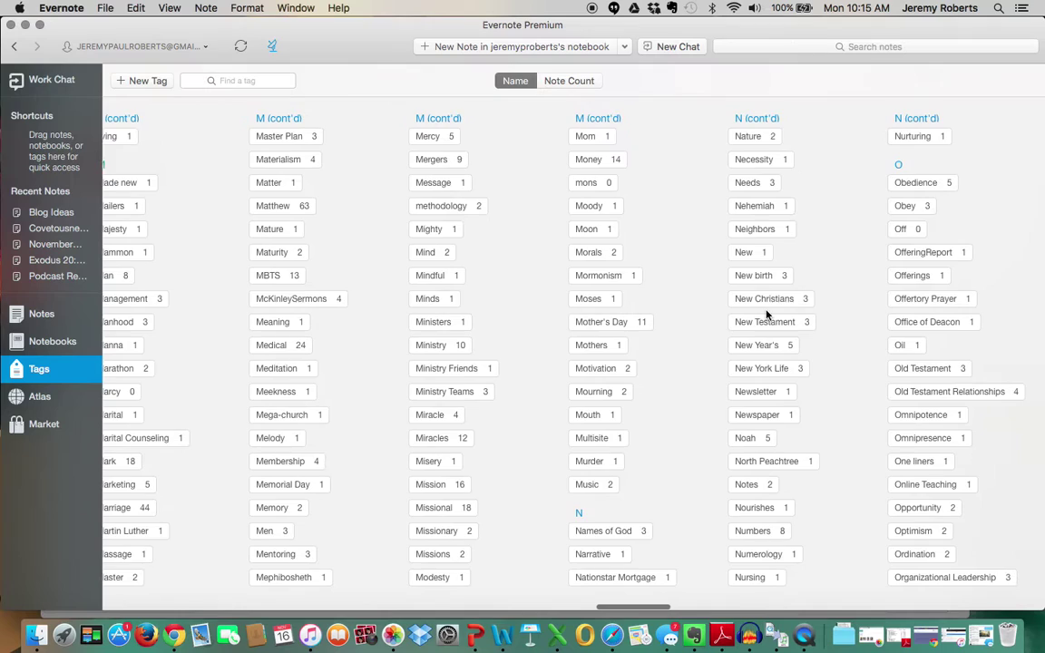
pyautogui.hscroll(10, 766, 315)
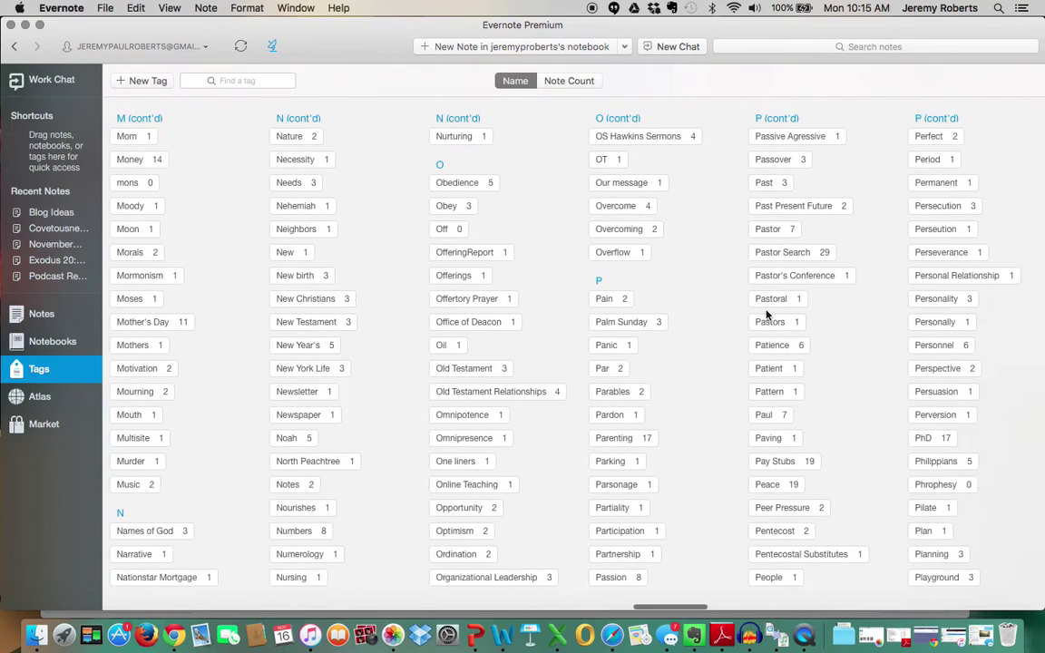
pyautogui.hscroll(8, 766, 314)
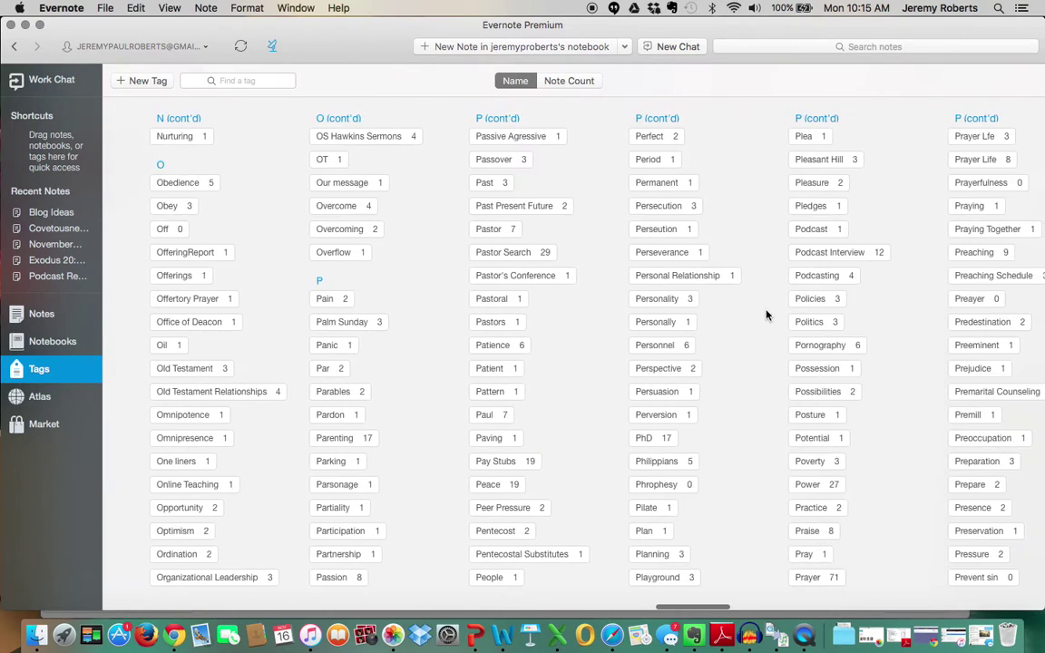
pyautogui.hscroll(3, 766, 314)
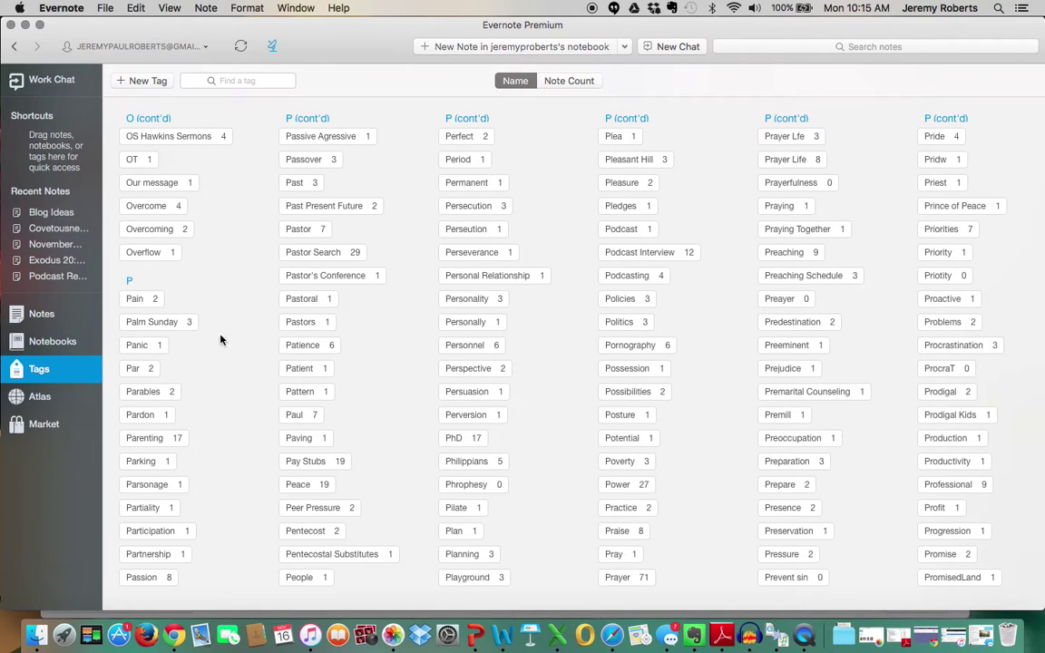
# Step: Rerun the recent preacher-name search and open Revelation 1 Sermon Notes for editing
pyautogui.click(43, 319)
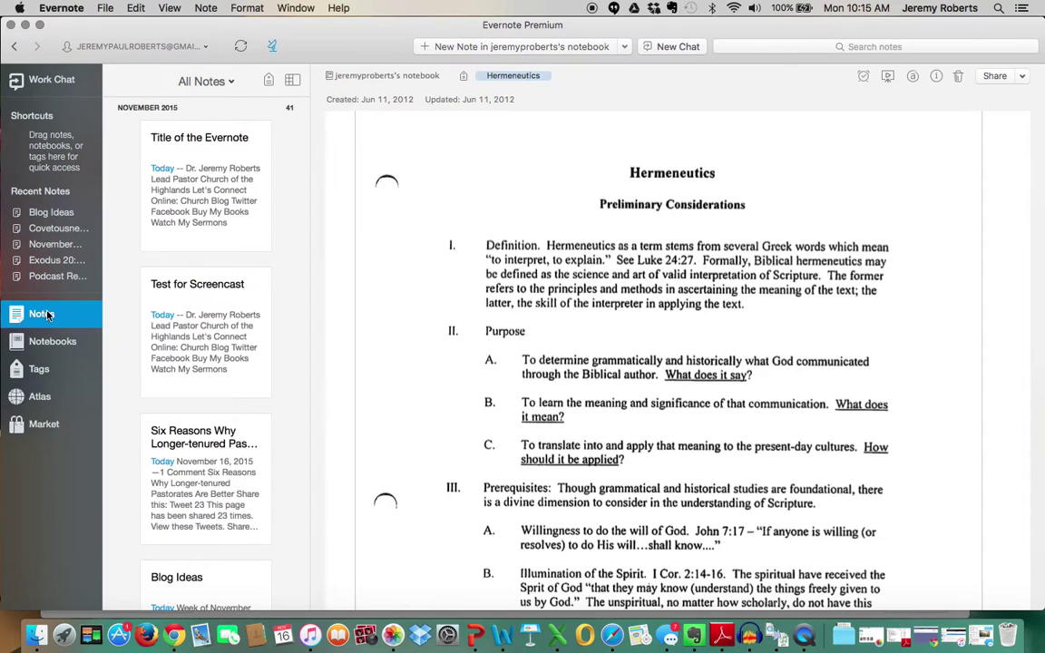
pyautogui.click(749, 43)
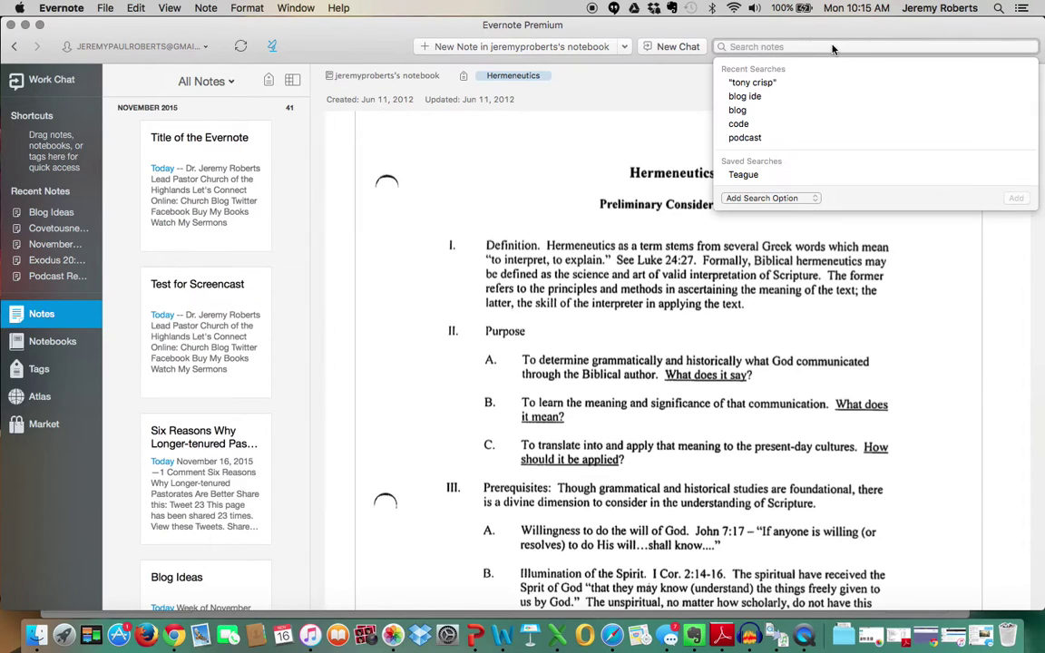
pyautogui.click(754, 88)
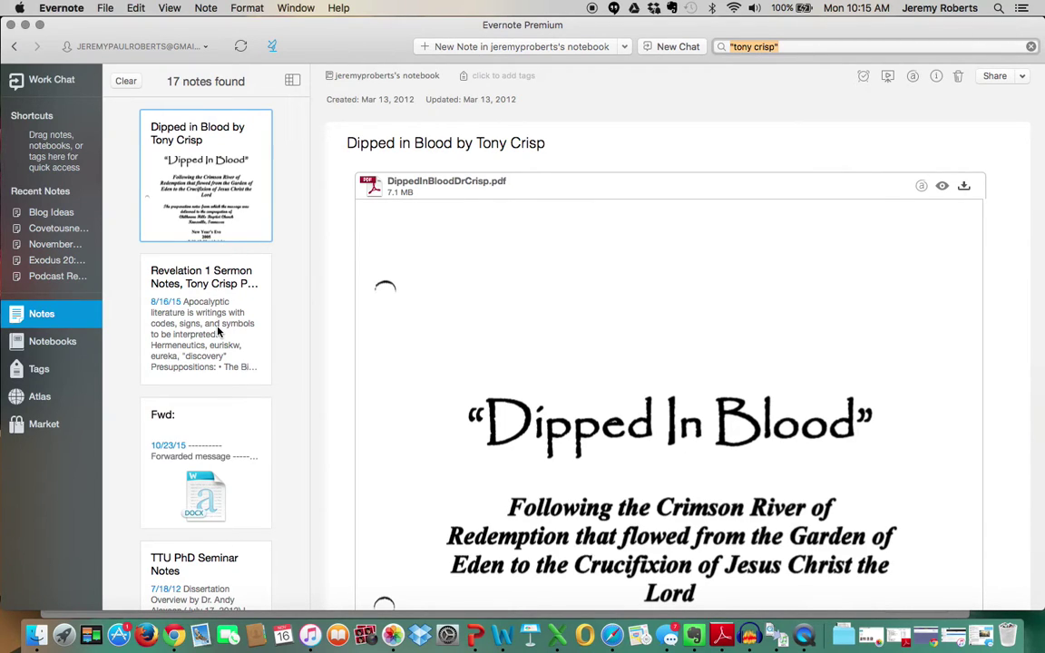
pyautogui.click(218, 332)
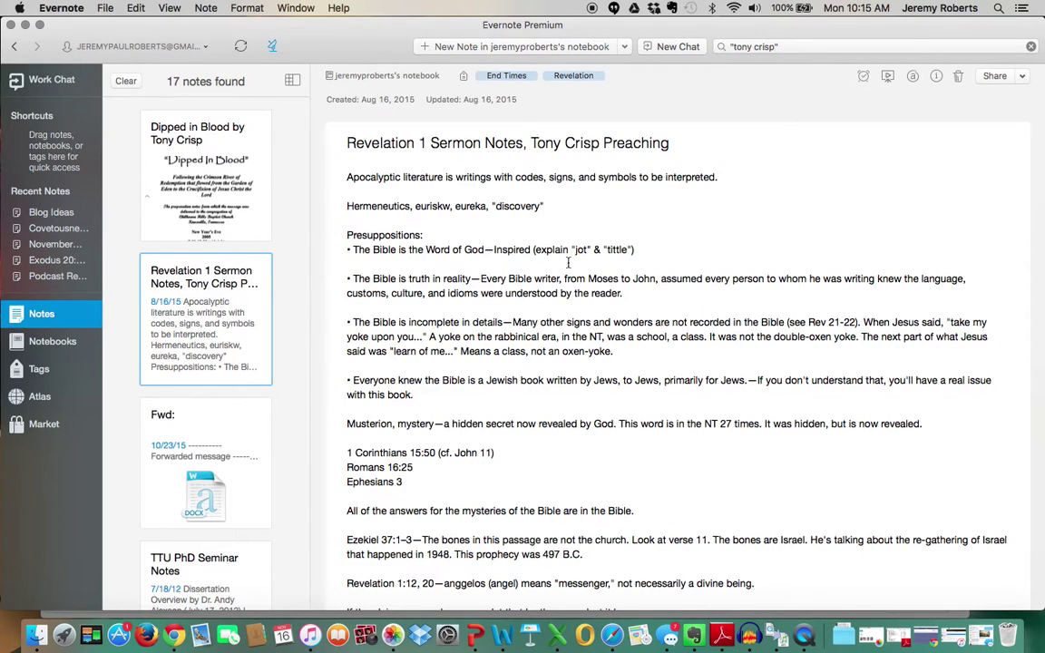
pyautogui.click(505, 218)
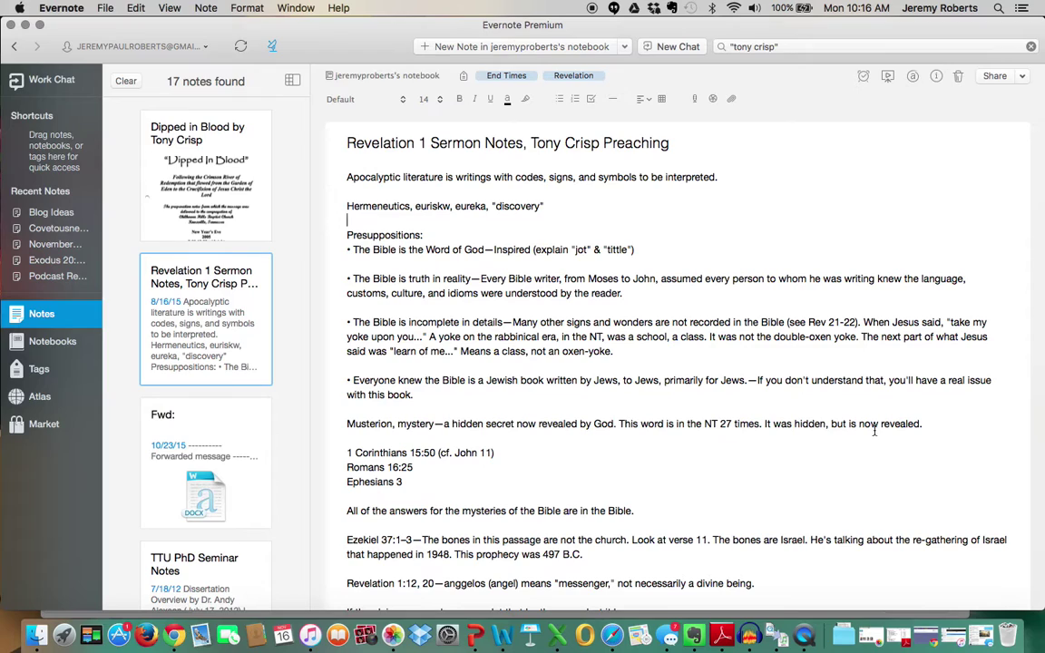
# Step: Search notes for 'musterion', read the single match, then return to All Notes
pyautogui.click(1031, 47)
pyautogui.click(825, 50)
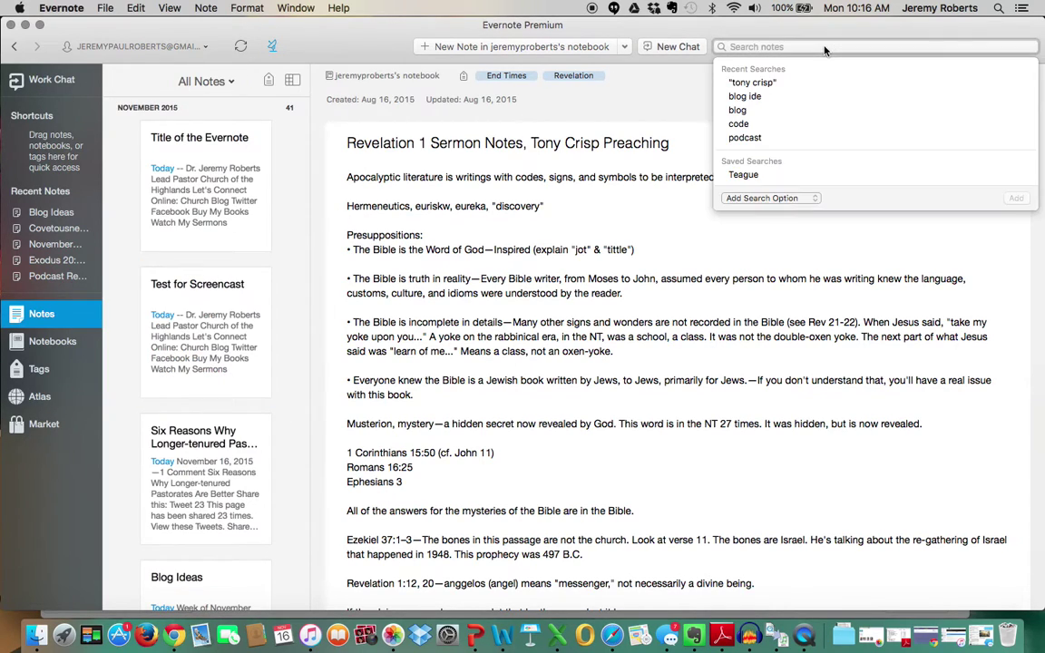
pyautogui.write('musterion')
pyautogui.press('Return')
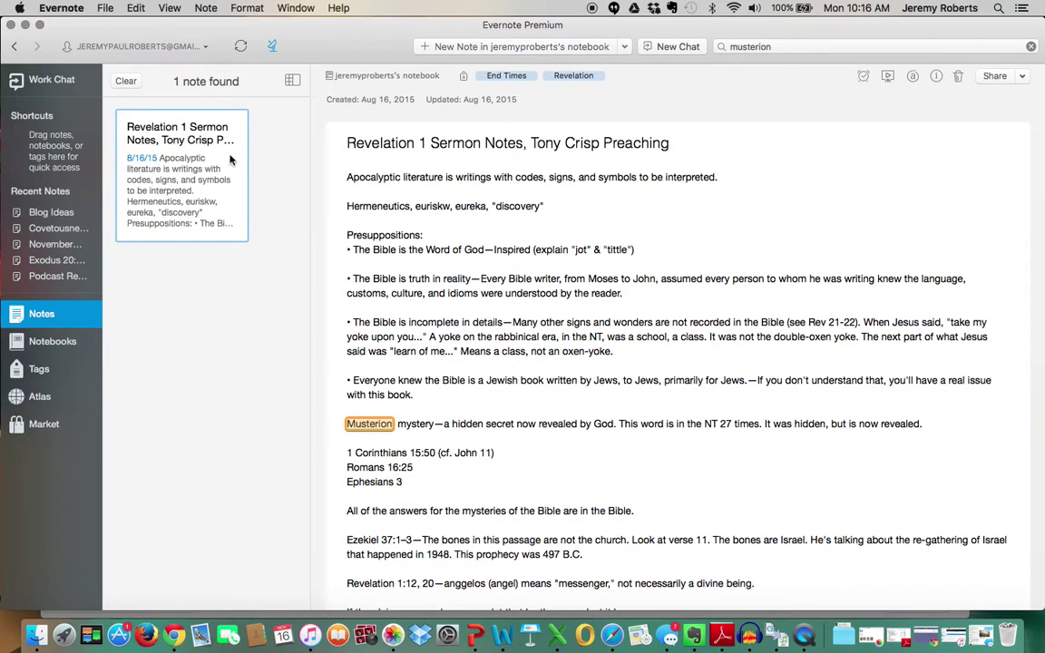
pyautogui.click(400, 436)
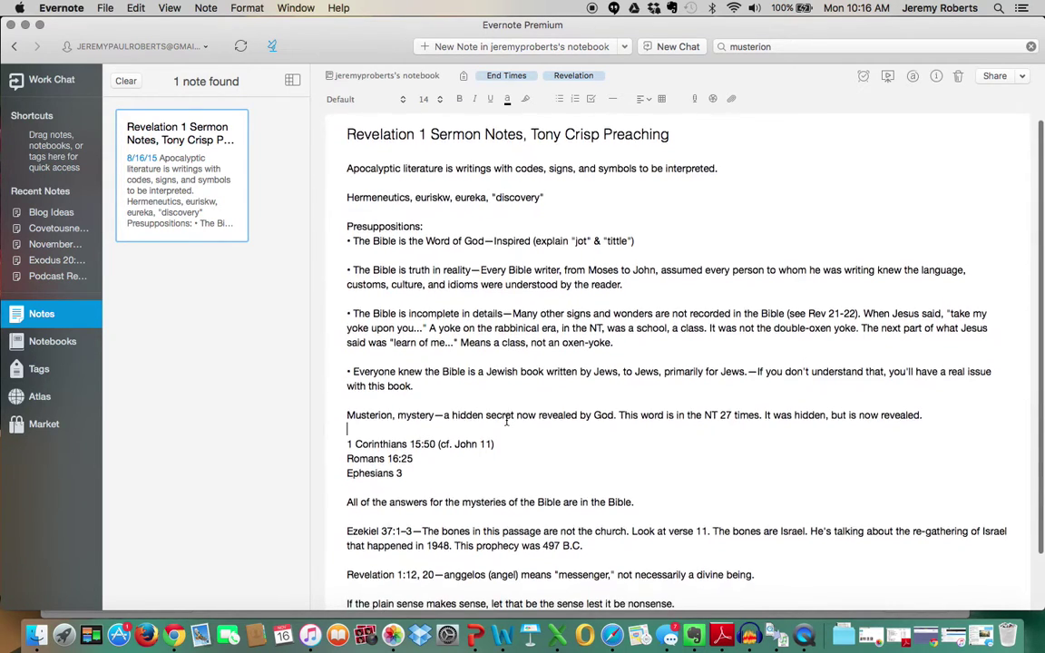
pyautogui.scroll(-2, 507, 420)
pyautogui.scroll(-1, 506, 420)
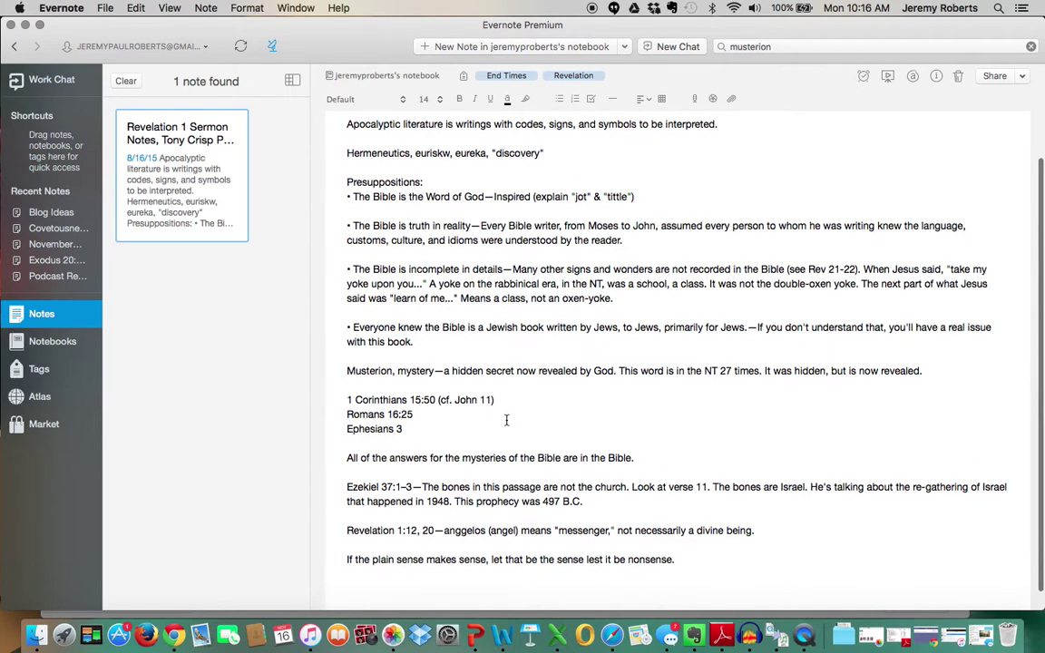
pyautogui.click(43, 315)
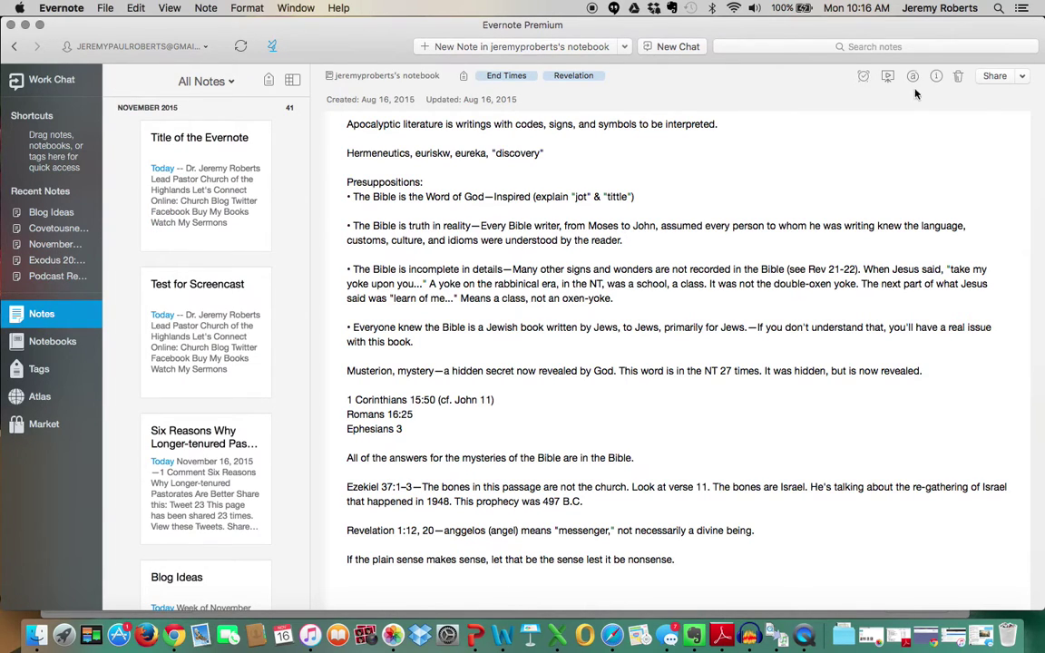
# Step: Scroll the tag grid back to the C tags and select Christmas (40 notes)
pyautogui.click(38, 372)
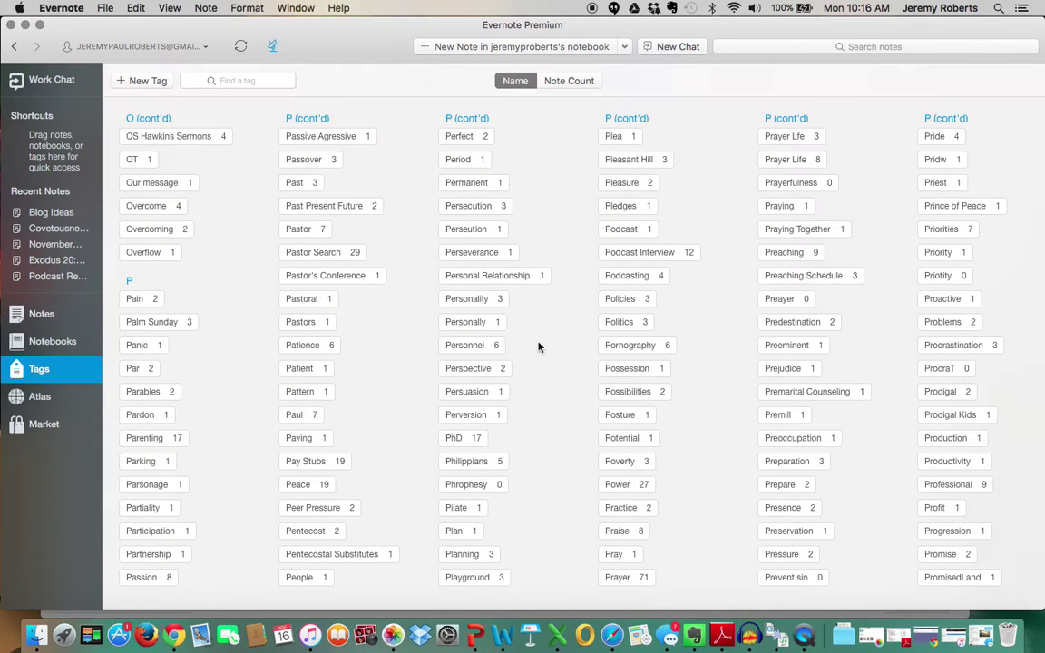
pyautogui.hscroll(-10, 555, 357)
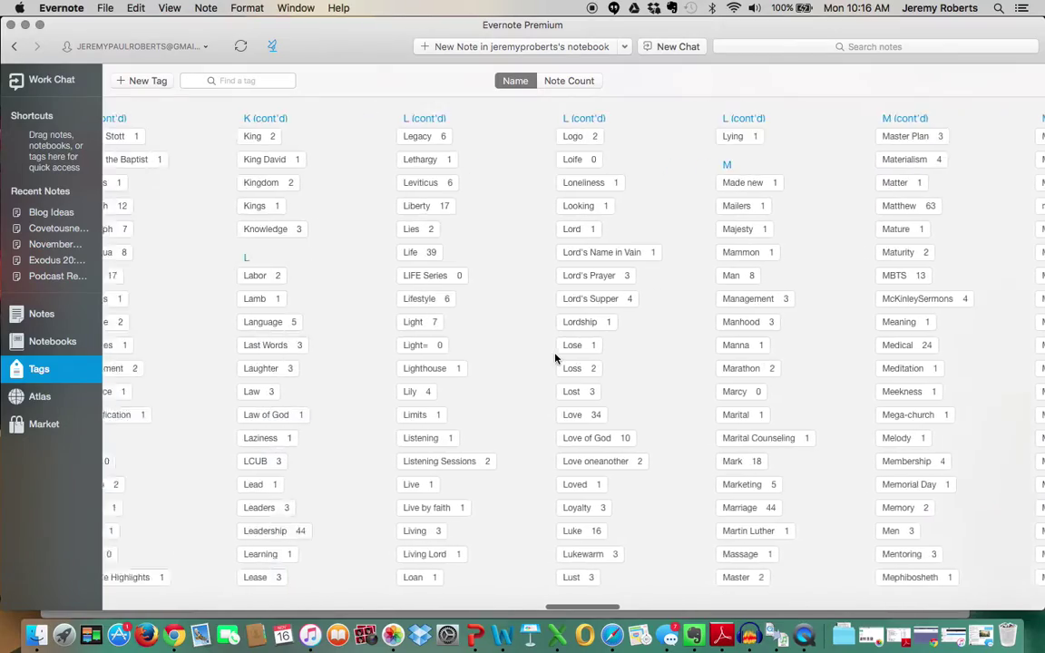
pyautogui.hscroll(-10, 555, 358)
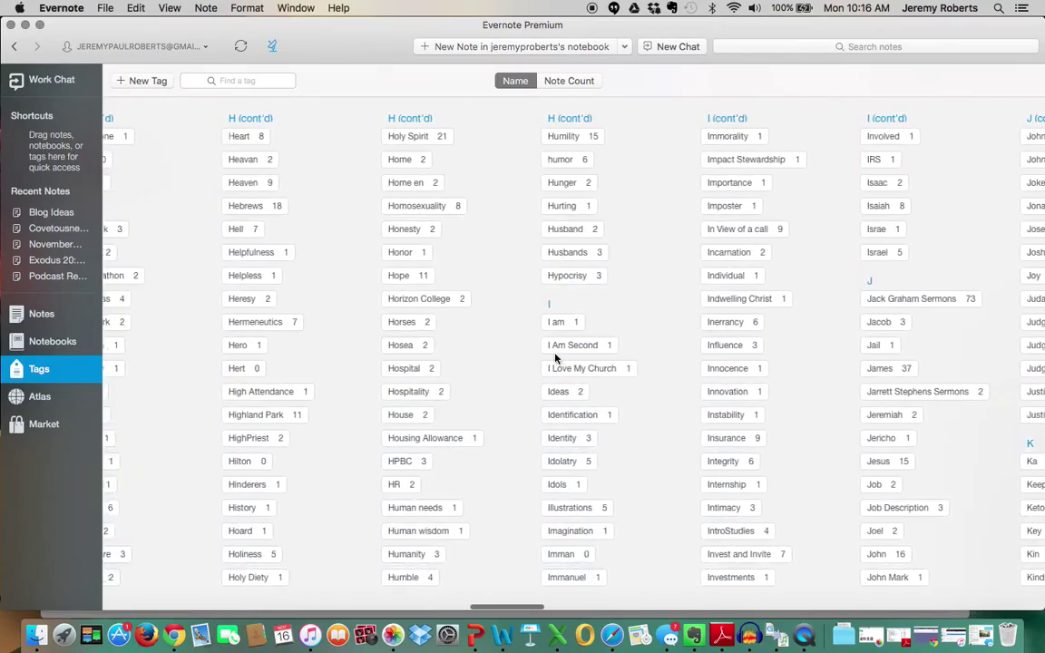
pyautogui.hscroll(-10, 555, 358)
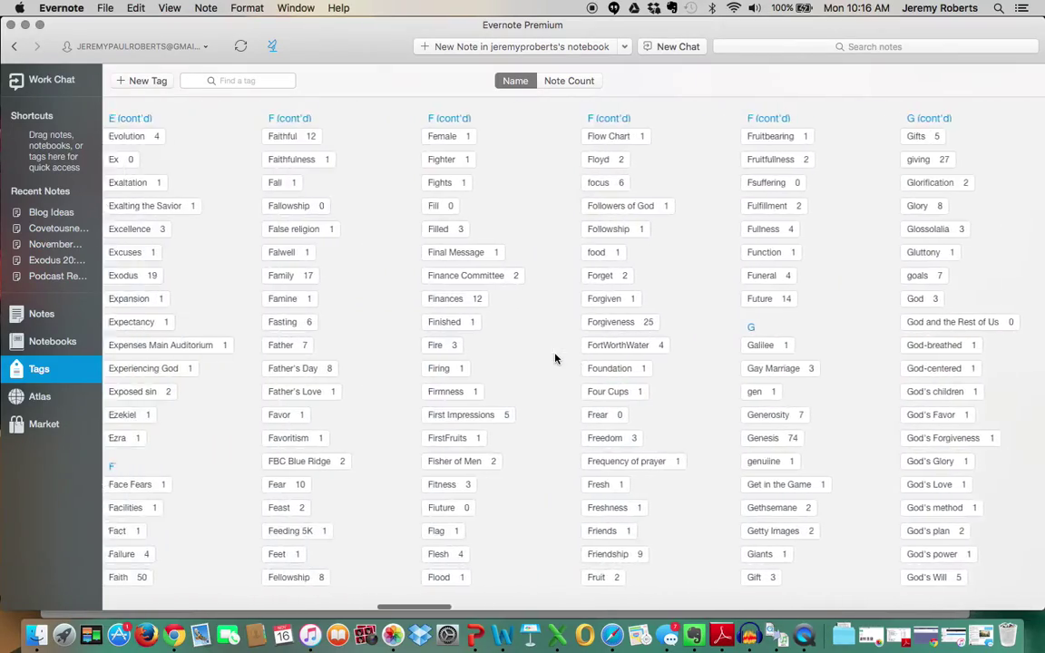
pyautogui.hscroll(-10, 555, 357)
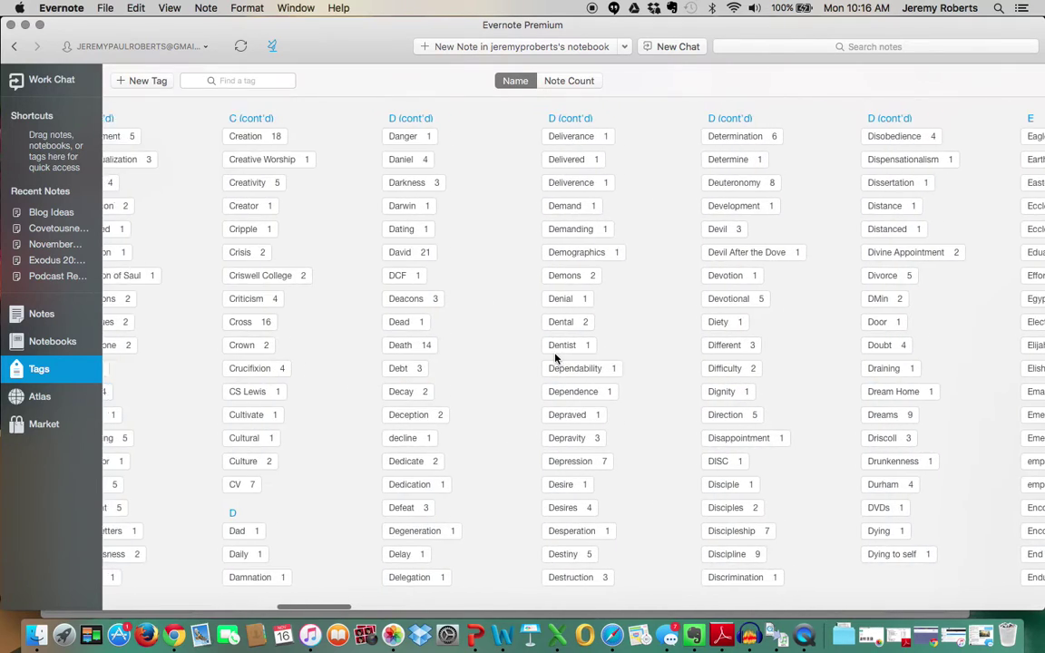
pyautogui.hscroll(-8, 555, 357)
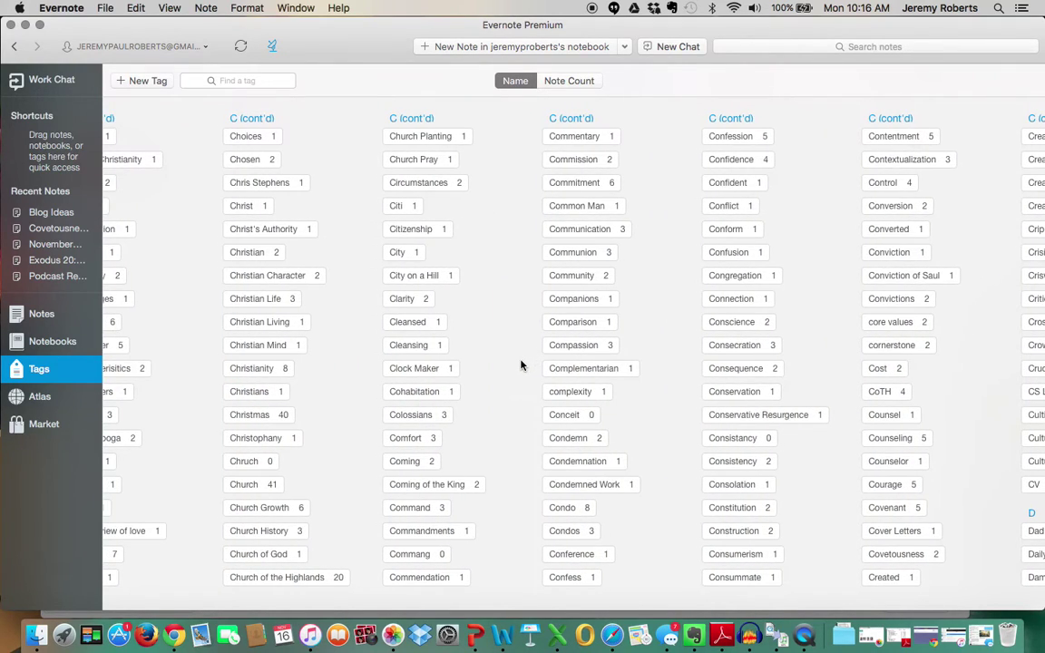
pyautogui.click(272, 418)
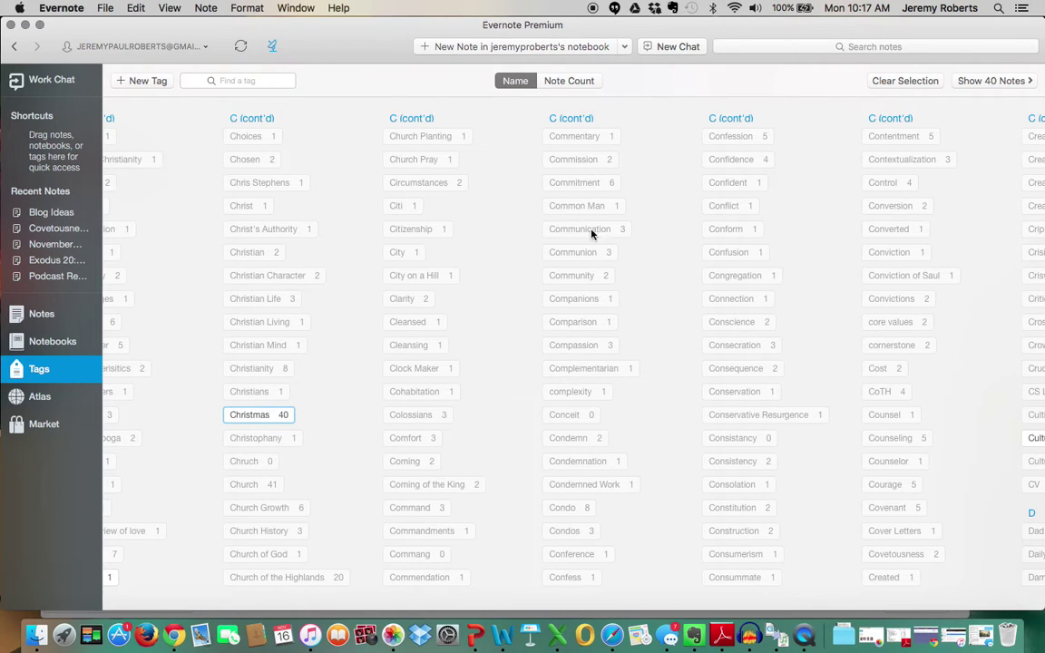
# Step: List the 40 Christmas notes and read the Old Testament Prophecies Fulfilled in Jesus scanned PDF
pyautogui.click(988, 82)
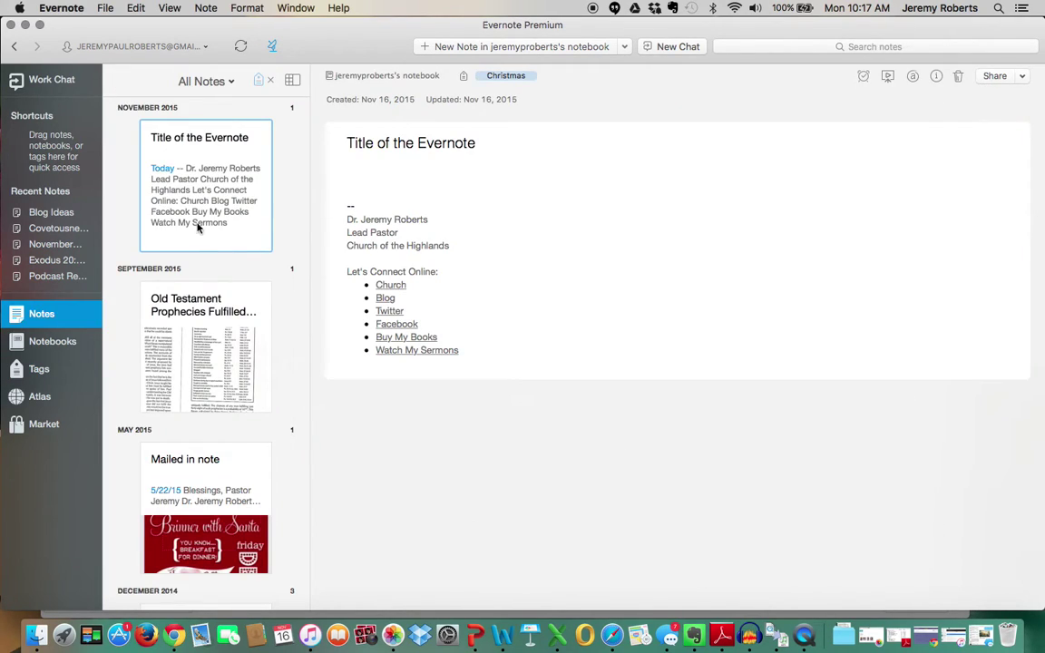
pyautogui.scroll(1, 197, 226)
pyautogui.click(508, 76)
pyautogui.click(219, 350)
pyautogui.scroll(-3, 219, 350)
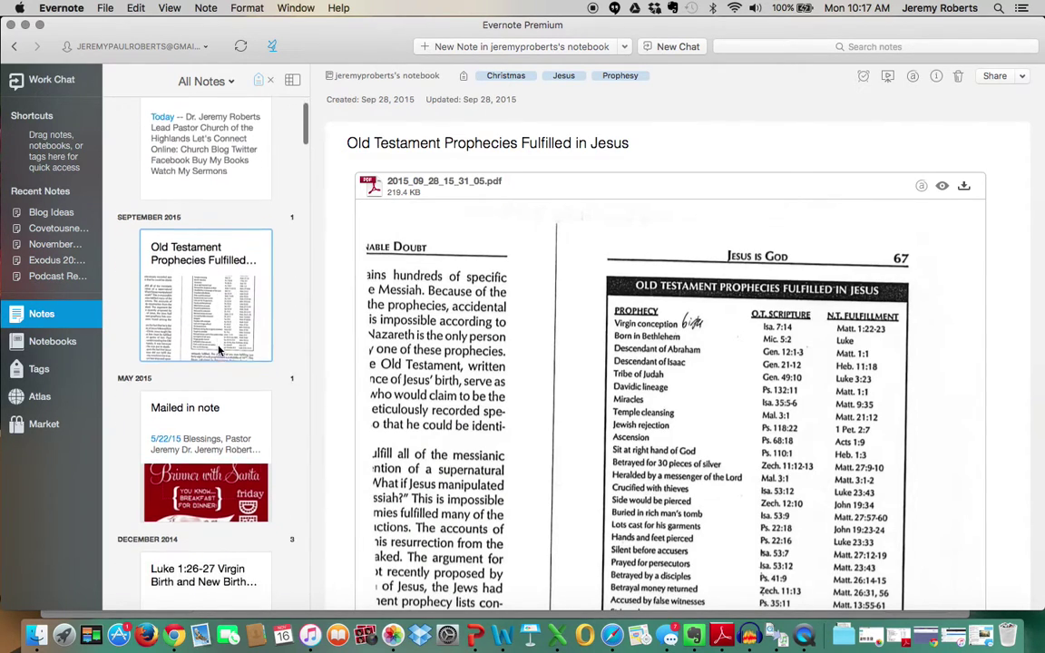
pyautogui.scroll(-1, 514, 336)
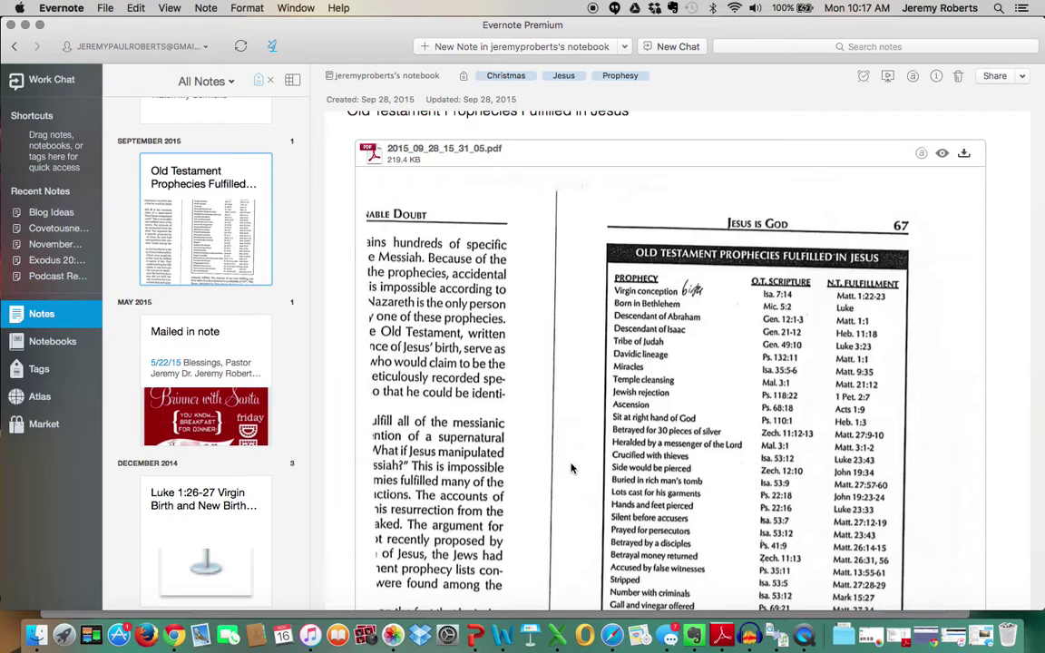
pyautogui.scroll(-2, 571, 468)
pyautogui.scroll(-2, 571, 468)
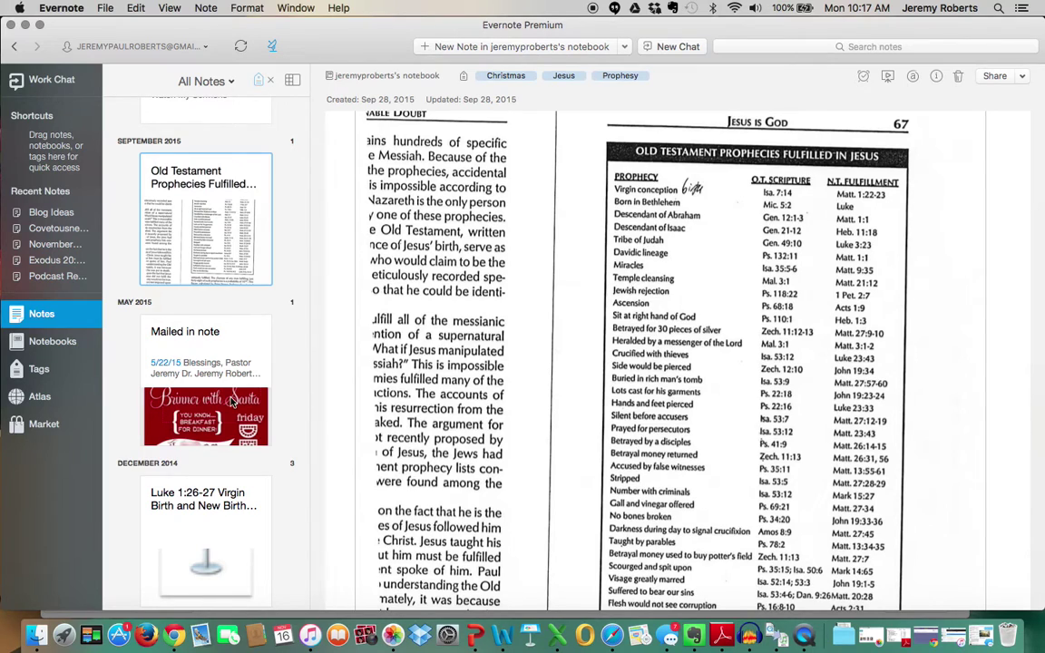
# Step: Review the Luke 1:26-27 Virgin Birth note's five attached files and embedded manuscript PDF
pyautogui.click(217, 524)
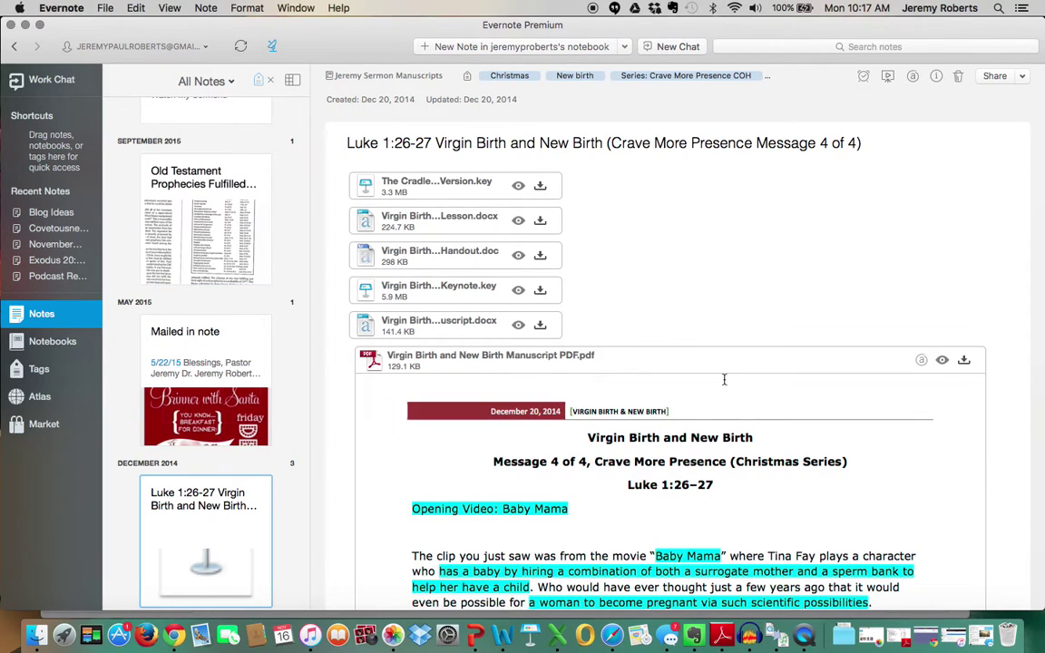
pyautogui.scroll(-2, 723, 379)
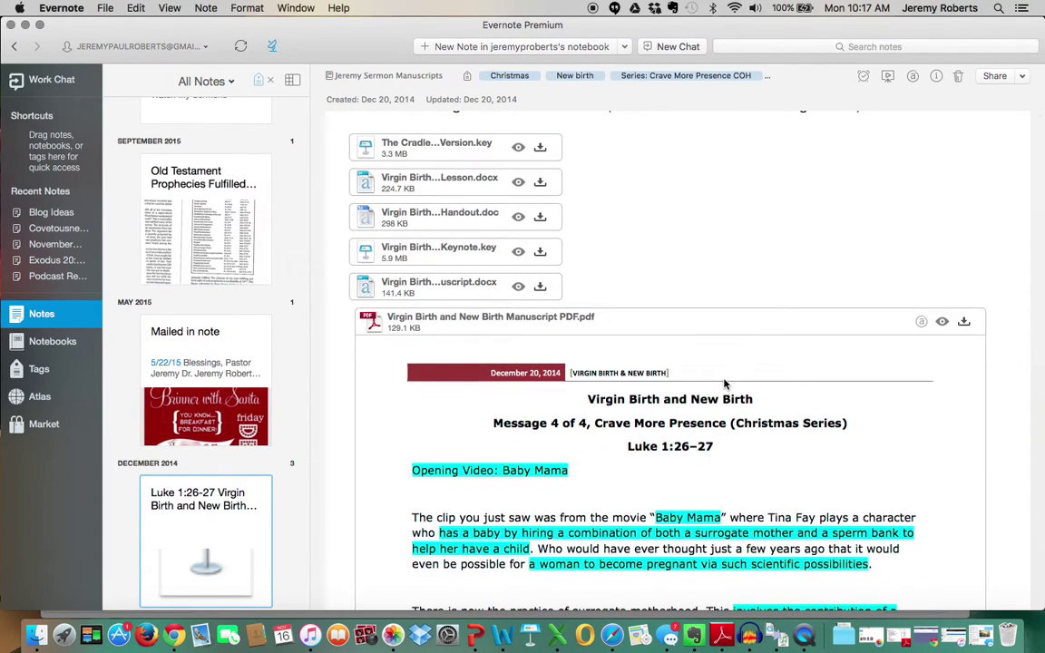
pyautogui.scroll(2, 722, 382)
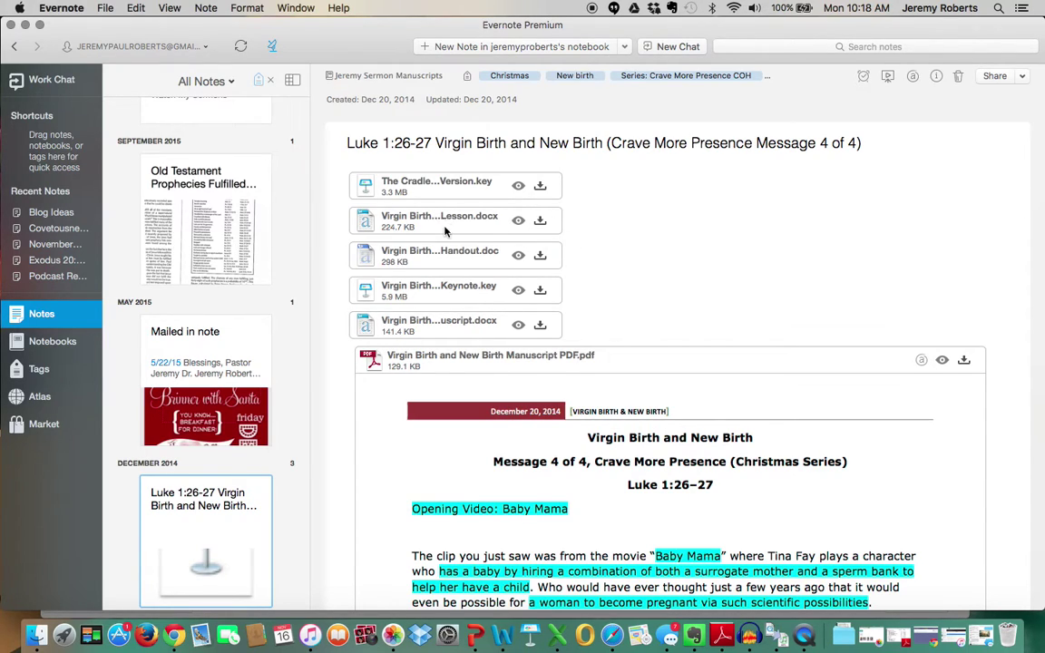
pyautogui.moveTo(462, 256)
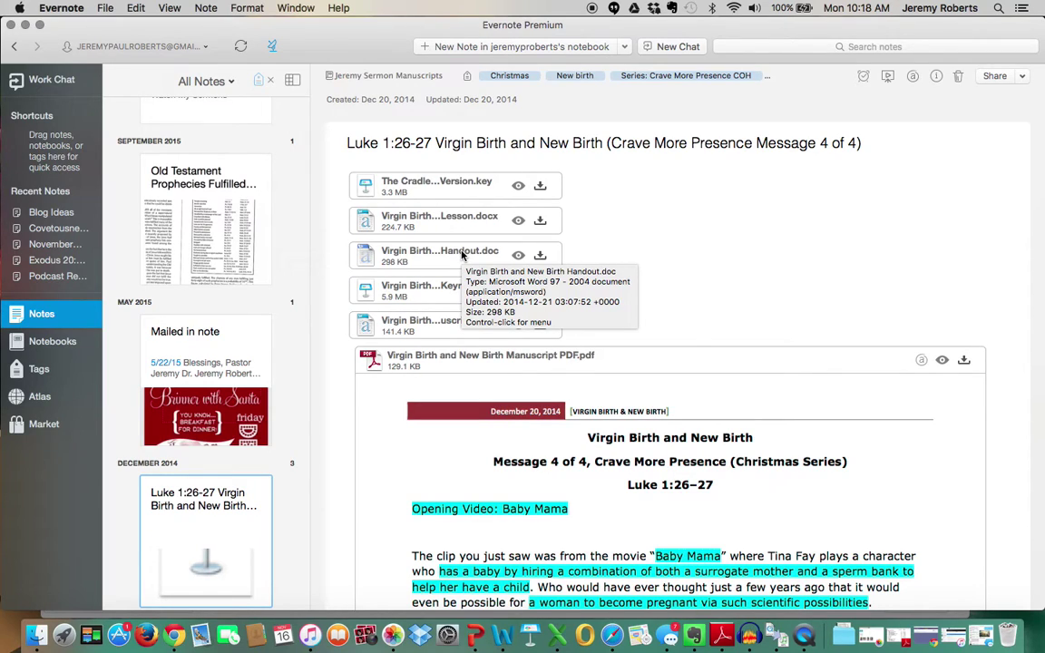
pyautogui.moveTo(448, 296)
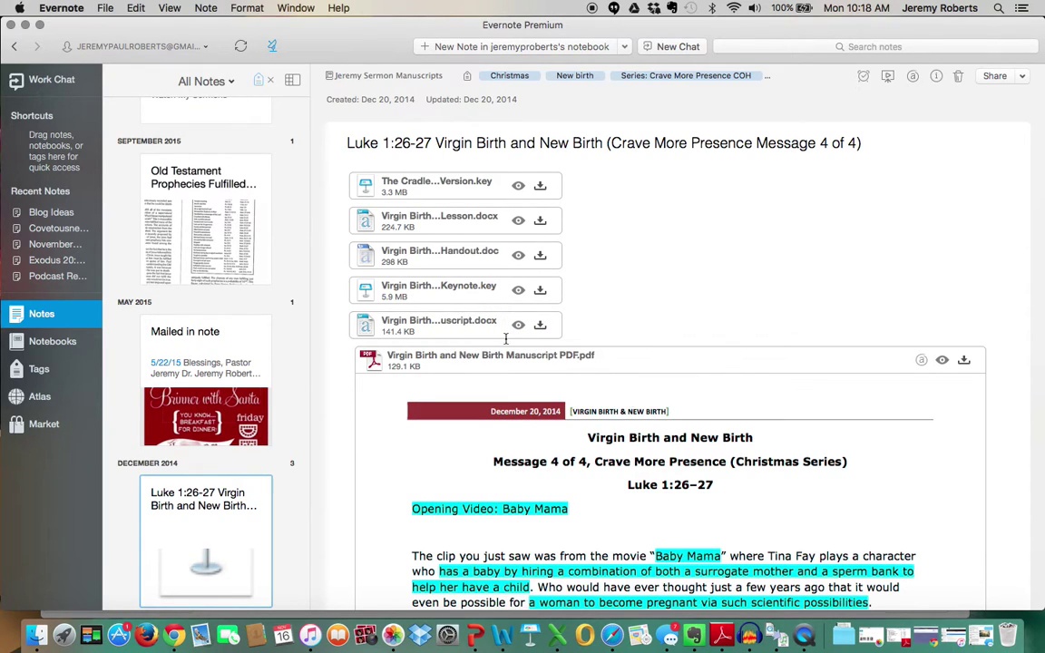
pyautogui.scroll(-10, 667, 417)
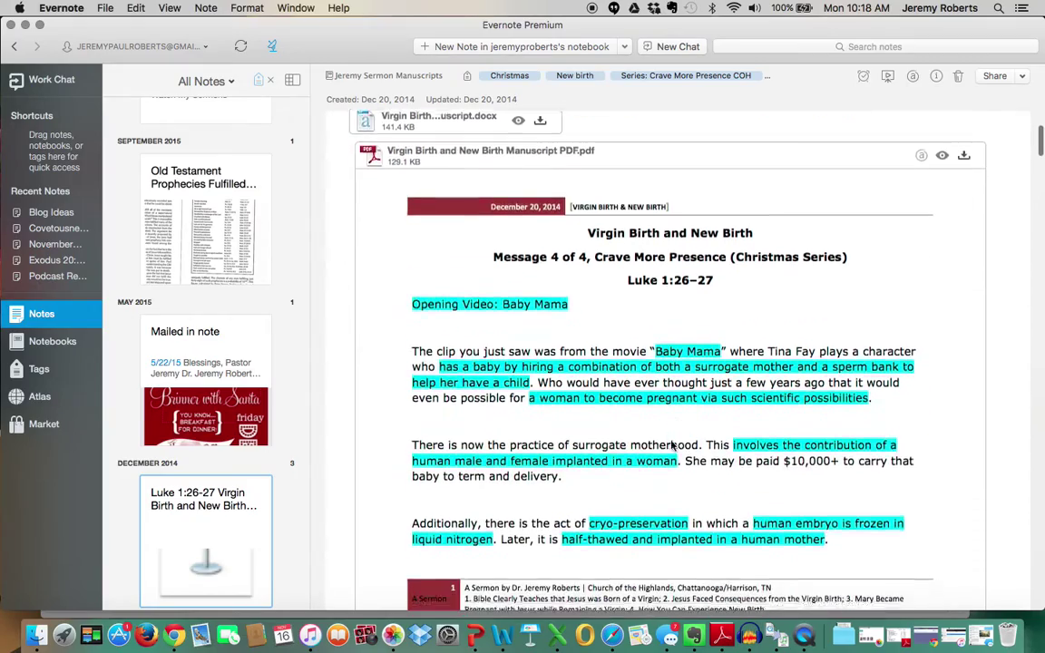
pyautogui.scroll(-20, 671, 445)
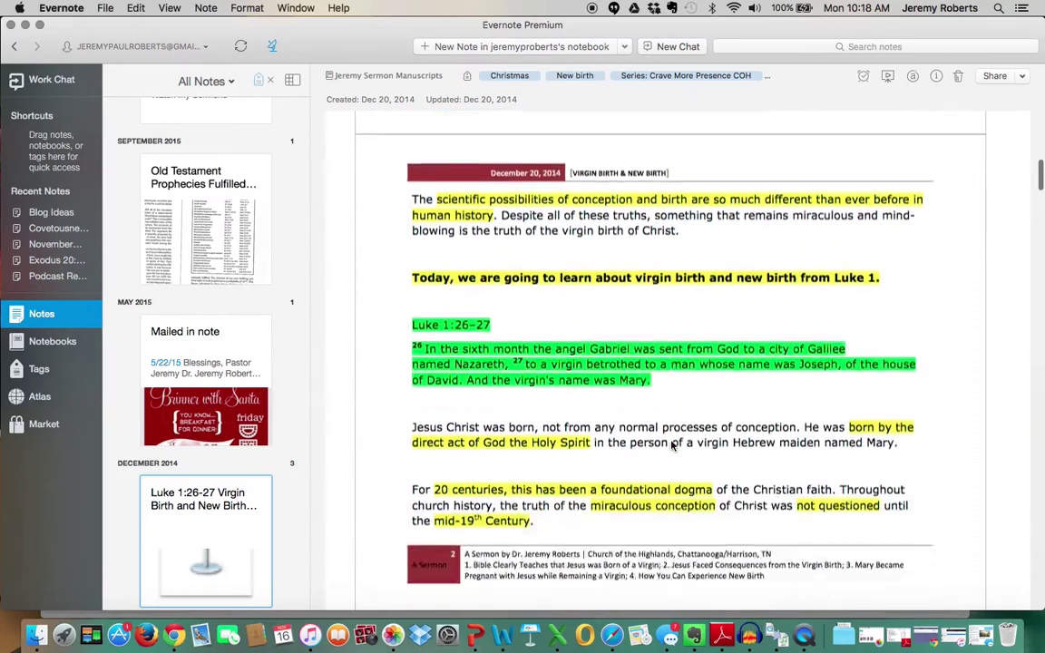
pyautogui.scroll(20, 671, 446)
pyautogui.scroll(8, 671, 445)
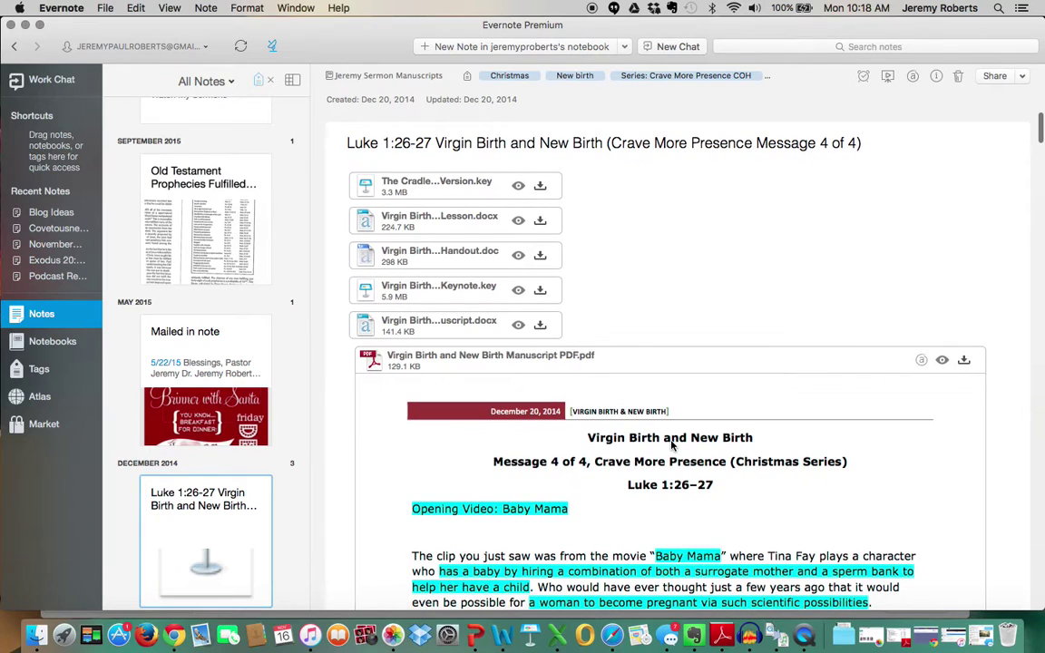
pyautogui.scroll(-8, 672, 444)
pyautogui.scroll(10, 707, 399)
pyautogui.scroll(-1, 196, 396)
pyautogui.scroll(-6, 197, 396)
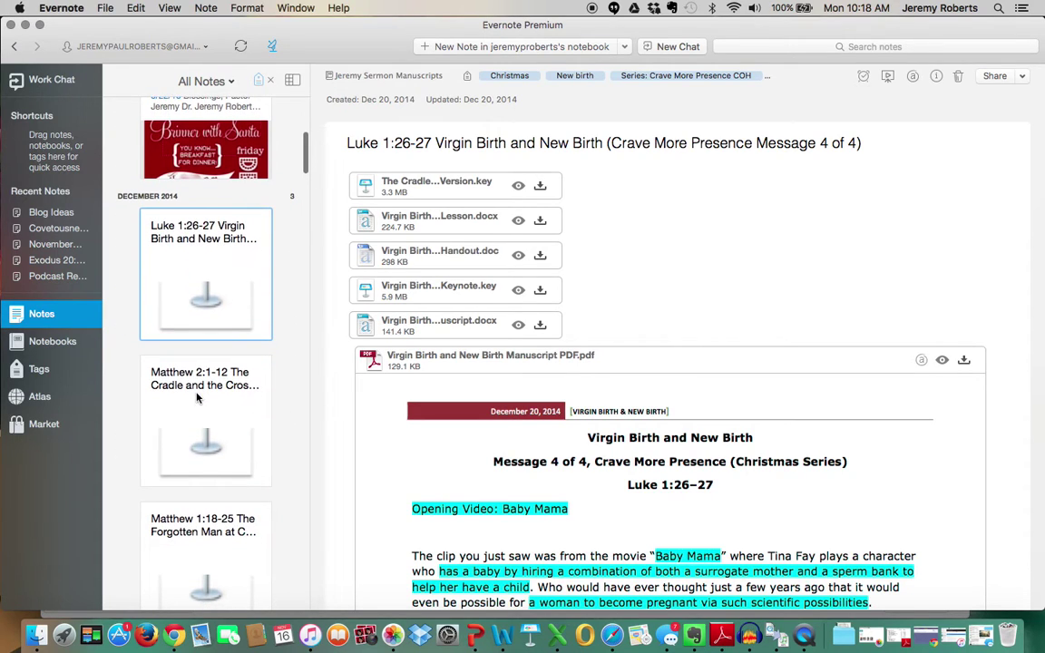
# Step: View the Matthew 2:1-12 Cradle and the Cross and Matthew 1:18-25 Forgotten Man notes
pyautogui.click(197, 425)
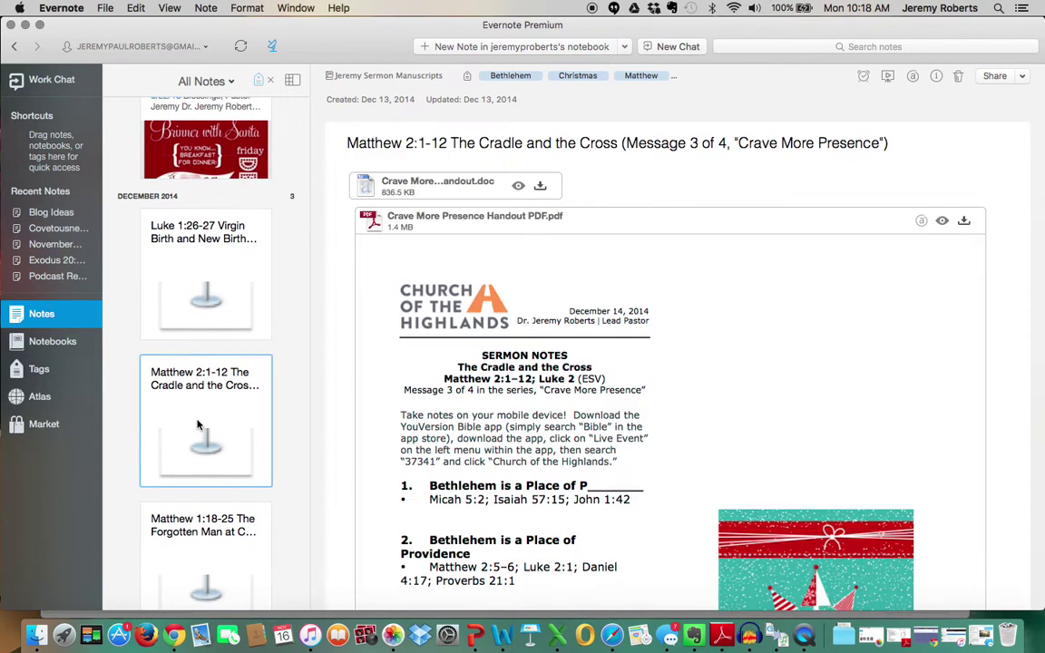
pyautogui.click(194, 549)
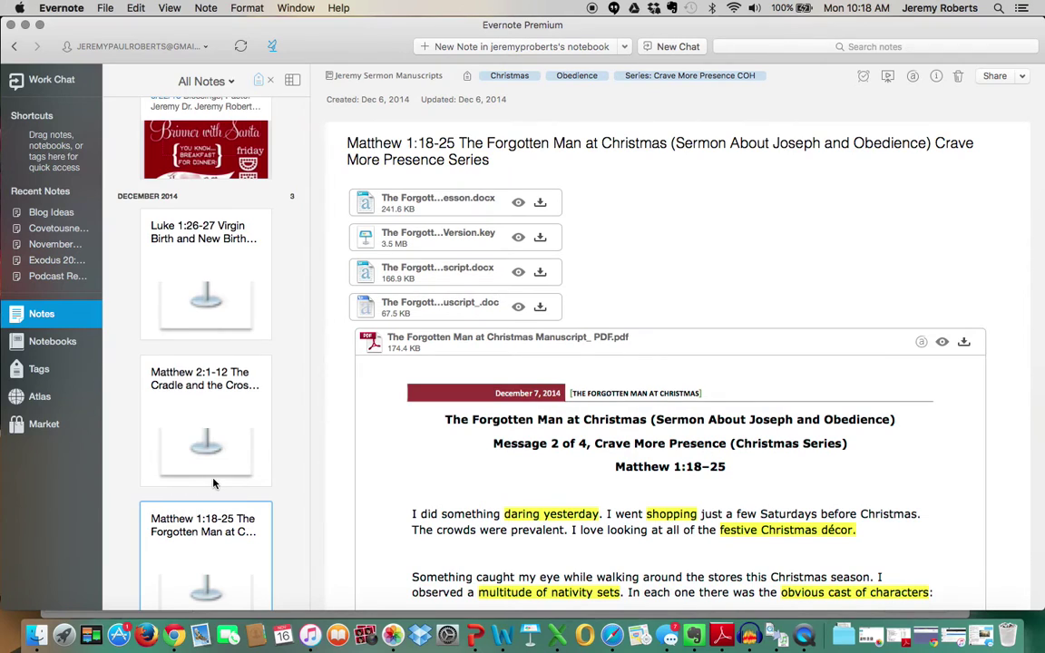
pyautogui.scroll(-15, 209, 508)
pyautogui.scroll(-5, 213, 483)
pyautogui.scroll(5, 213, 483)
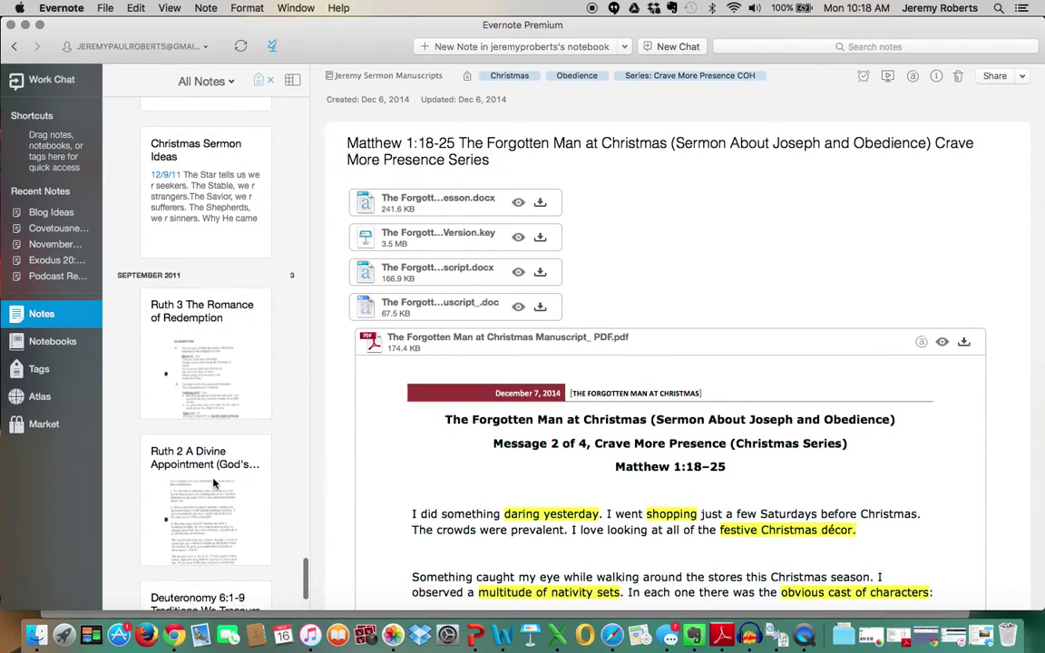
pyautogui.scroll(5, 213, 484)
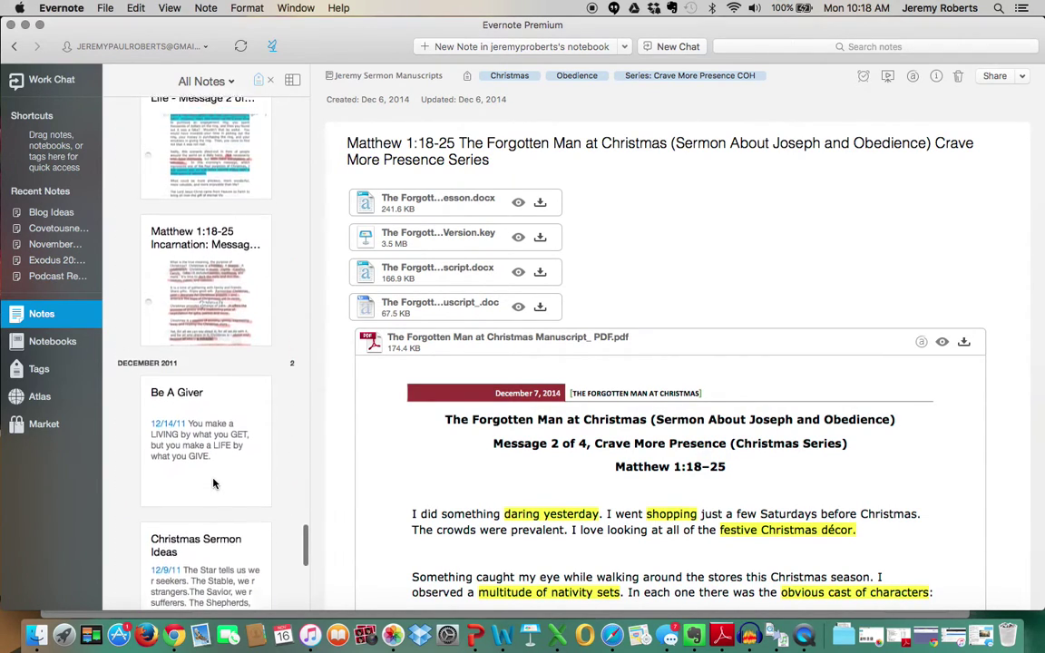
pyautogui.scroll(-8, 215, 484)
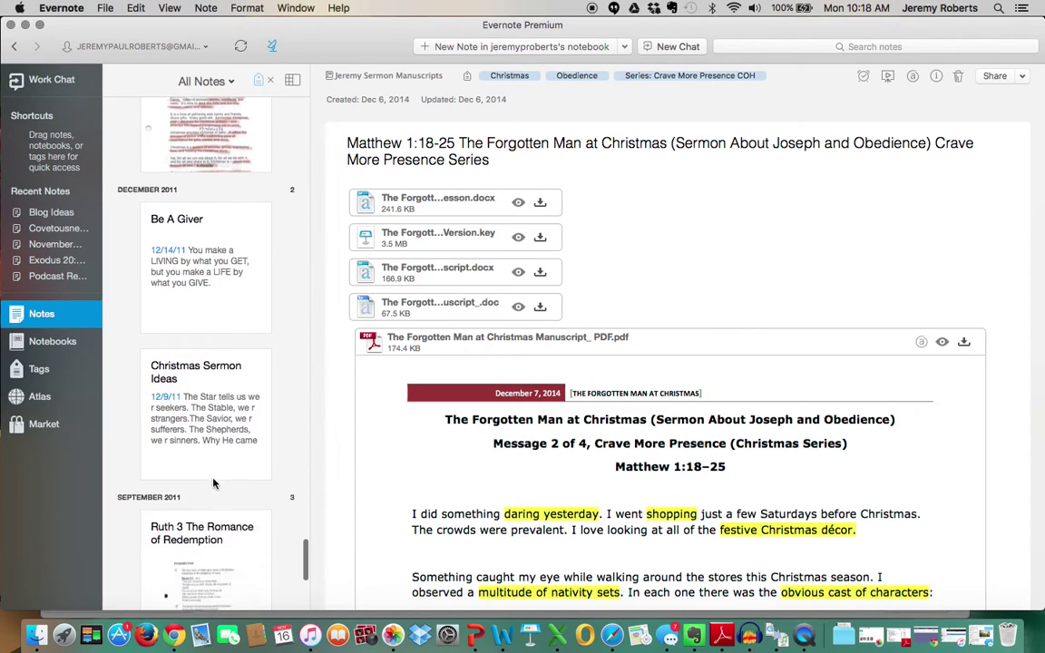
# Step: Look at the Christmas Sermon Ideas note, then the Be A Giver quote note
pyautogui.click(215, 408)
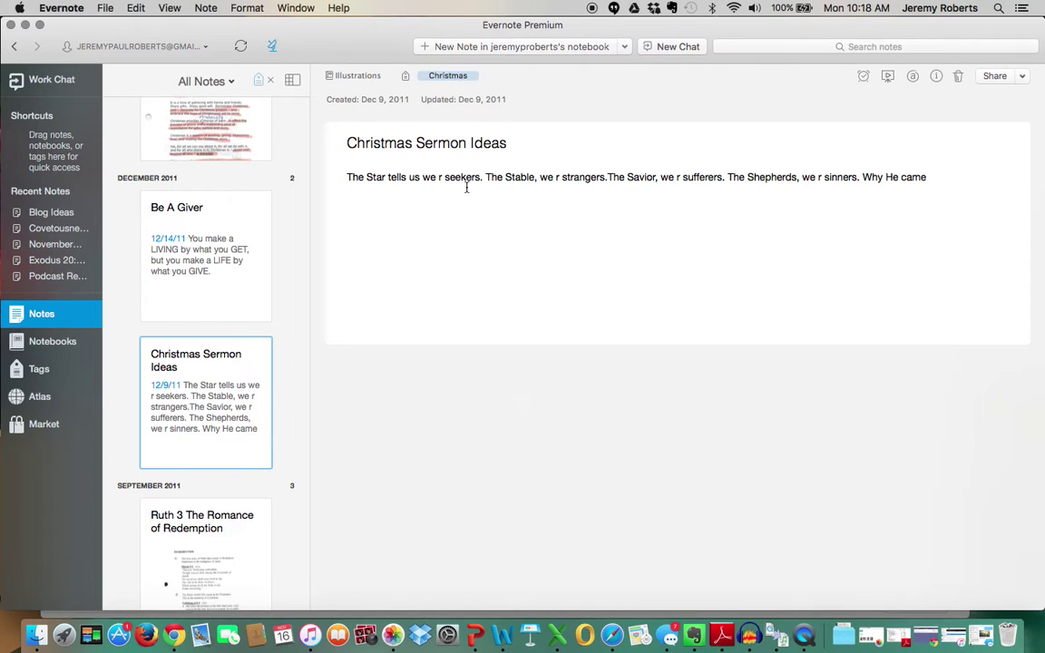
pyautogui.click(198, 247)
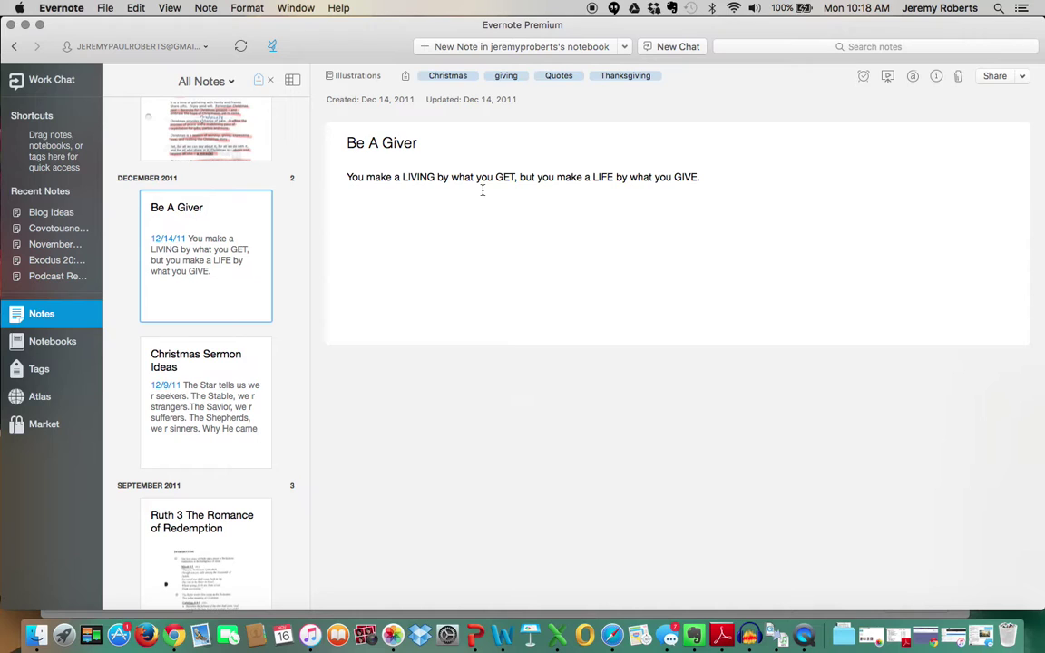
pyautogui.scroll(5, 191, 208)
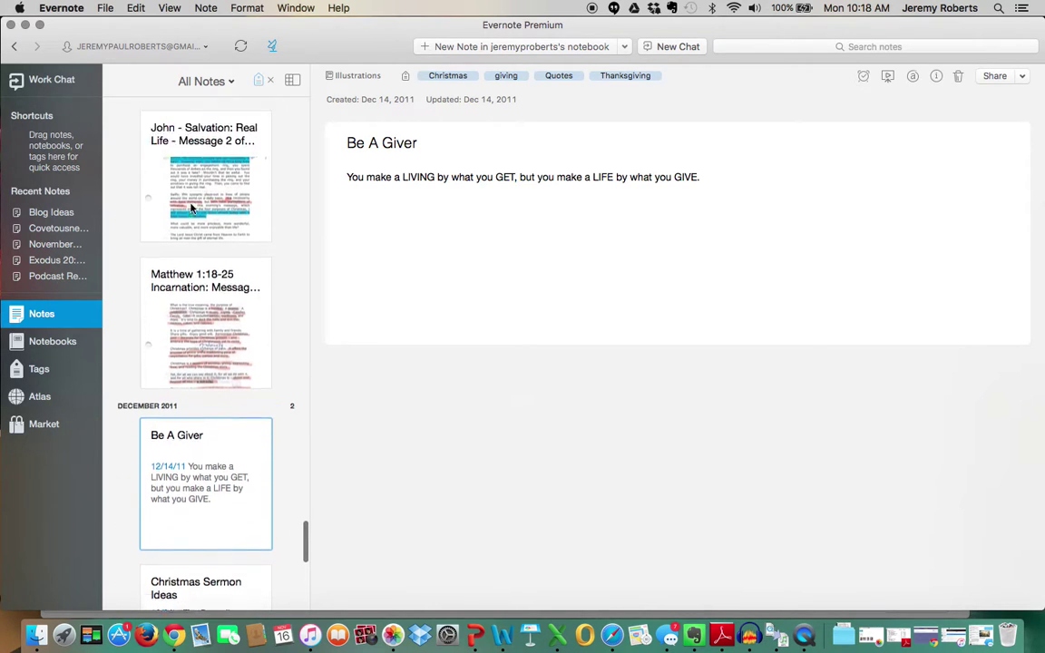
pyautogui.scroll(10, 191, 209)
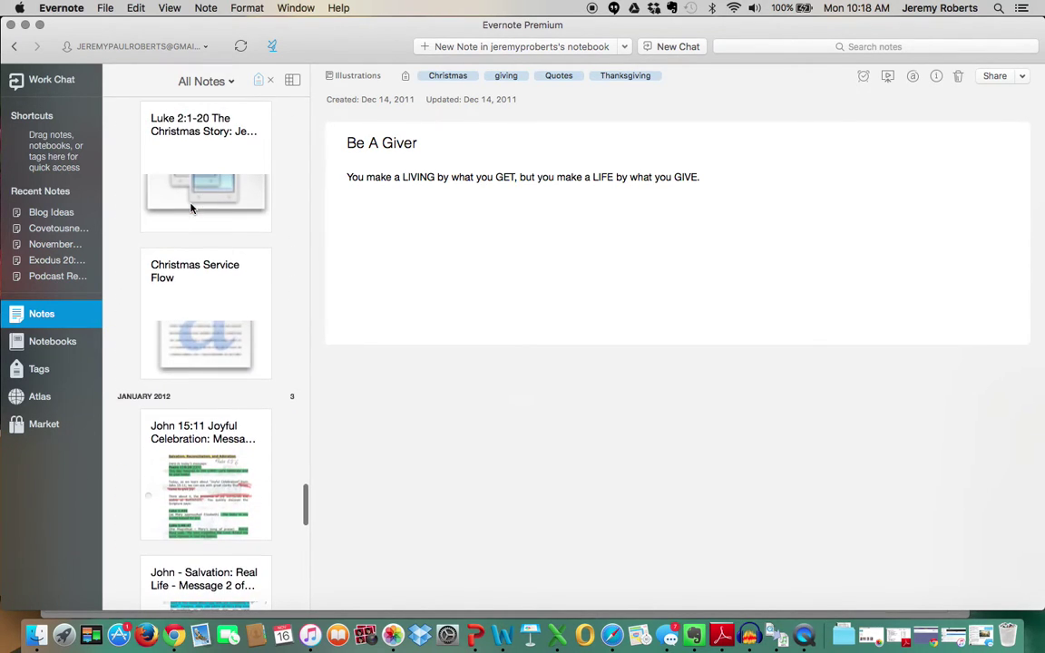
pyautogui.scroll(10, 191, 209)
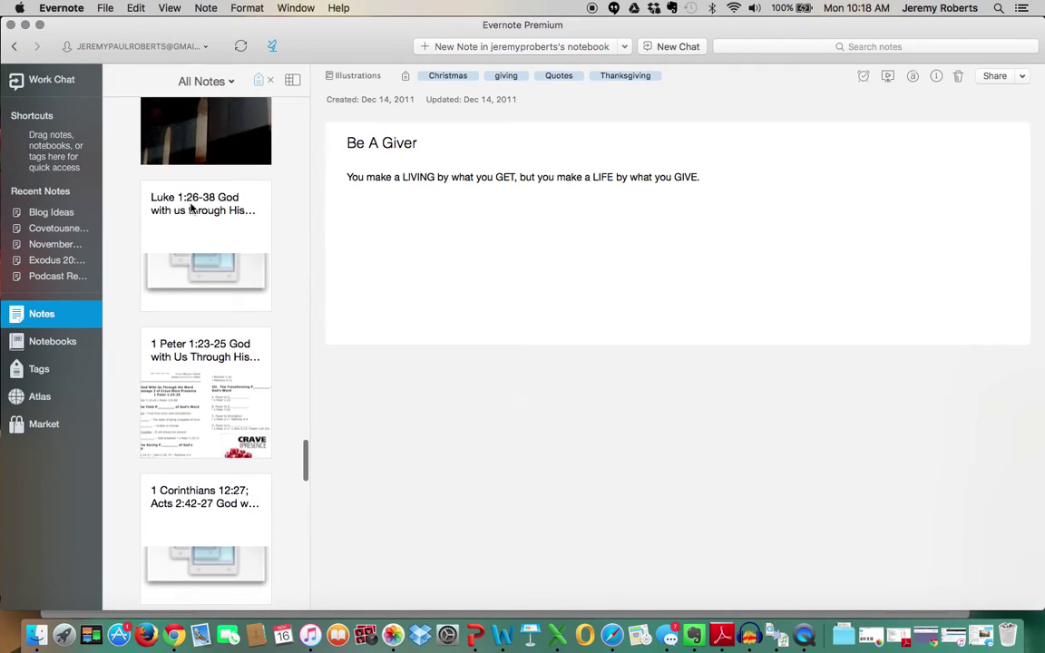
pyautogui.scroll(8, 191, 209)
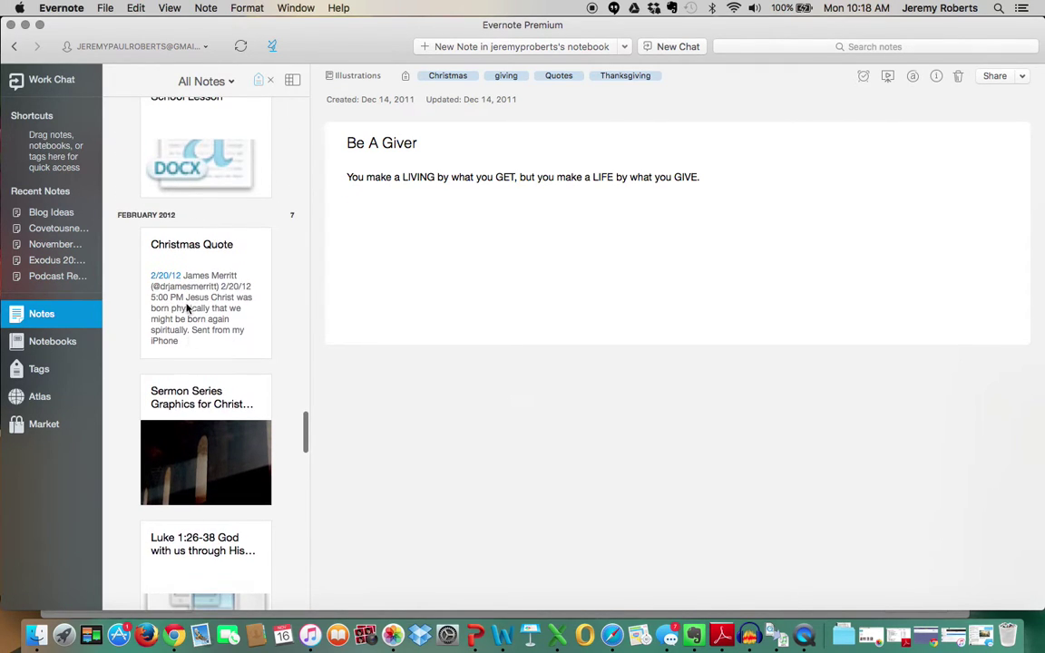
# Step: Scroll through the Incarnation series graphics, then read the tweeted Christmas Quote note
pyautogui.click(191, 392)
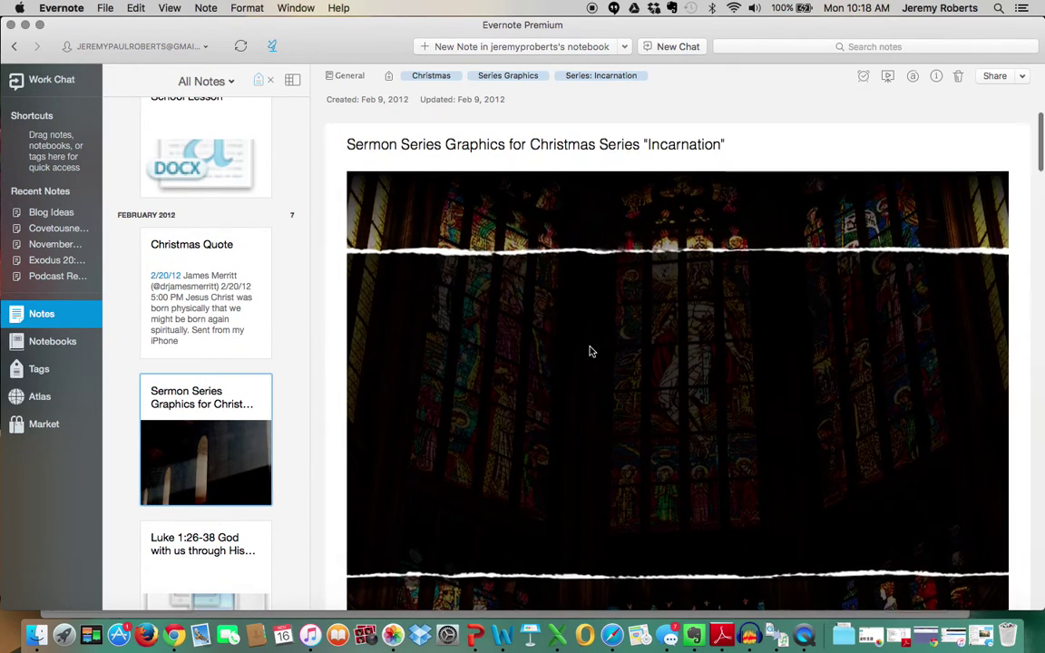
pyautogui.scroll(-10, 590, 351)
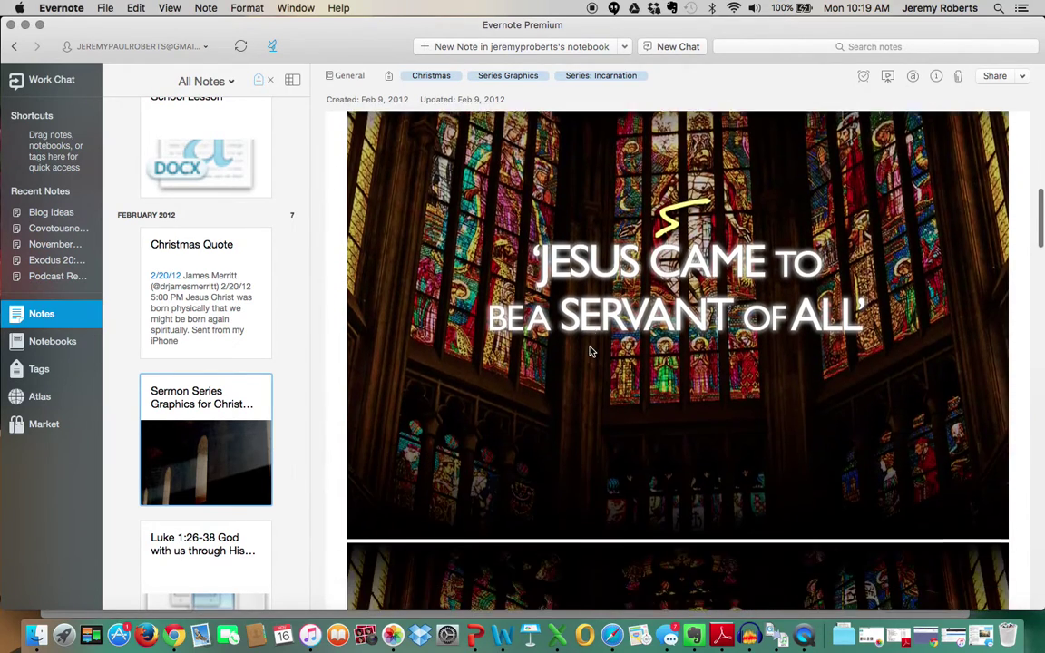
pyautogui.scroll(-3, 590, 351)
pyautogui.scroll(10, 589, 351)
pyautogui.scroll(2, 181, 329)
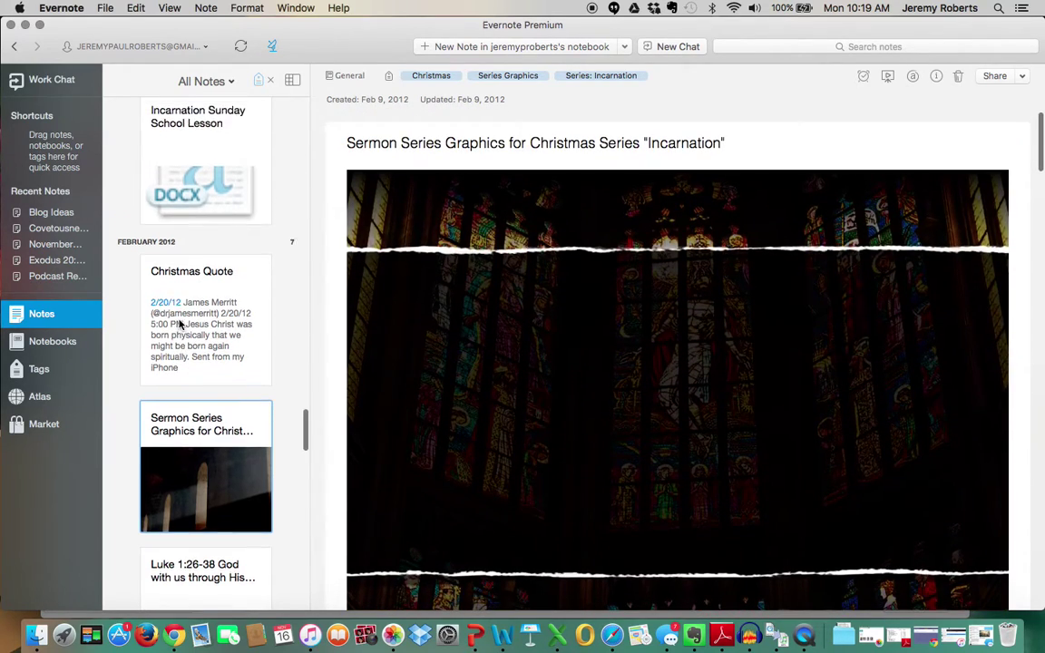
pyautogui.scroll(2, 180, 324)
pyautogui.click(219, 369)
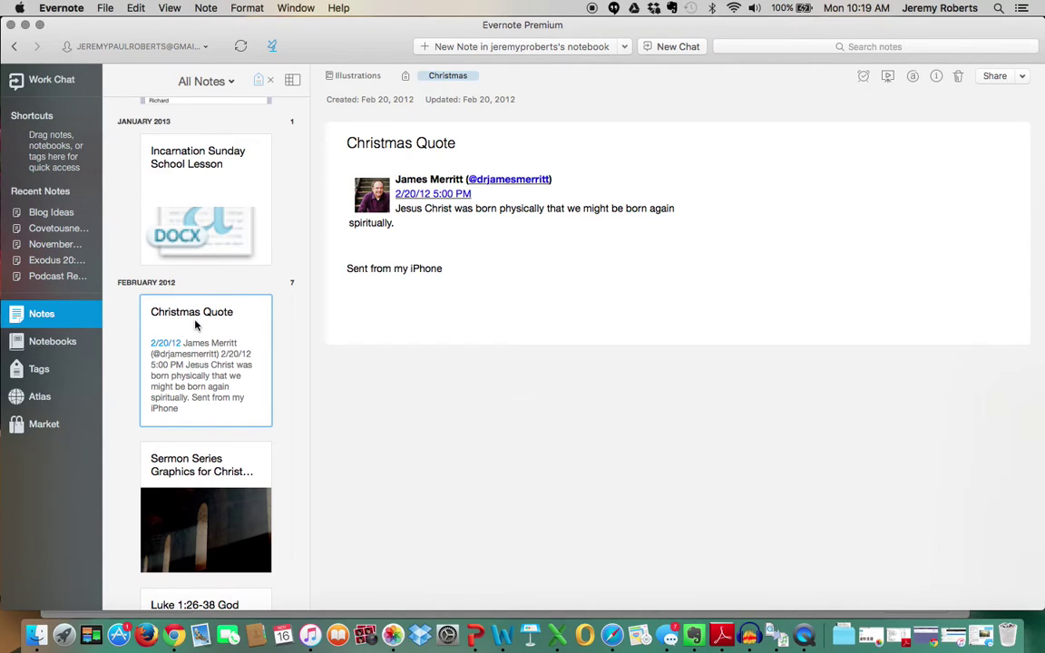
pyautogui.scroll(15, 211, 260)
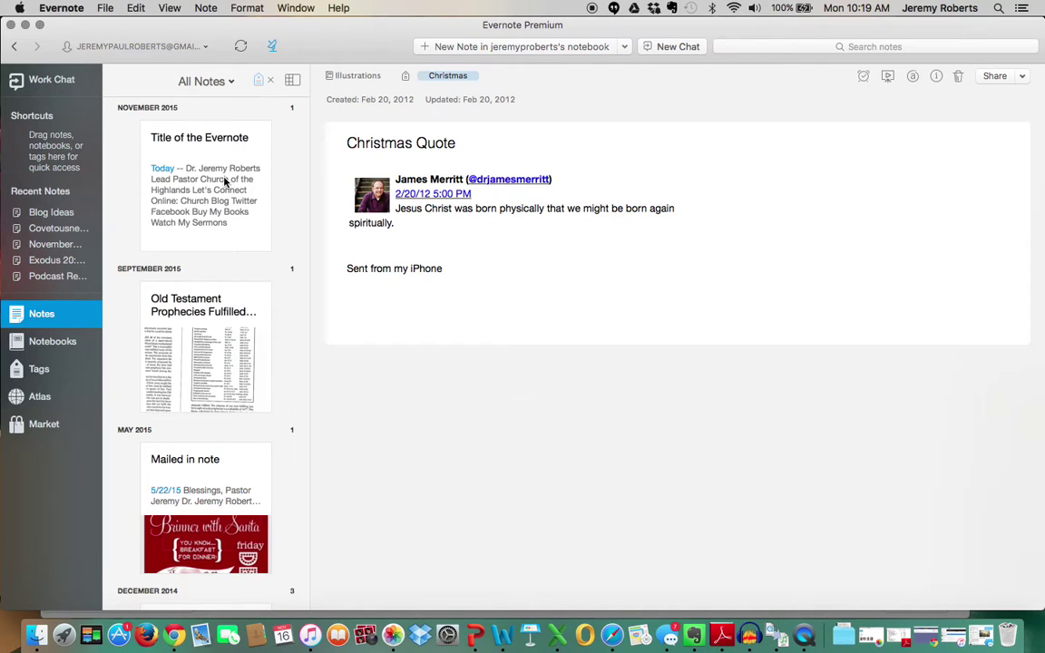
# Step: Clear the Christmas tag filter so every note is listed
pyautogui.click(40, 316)
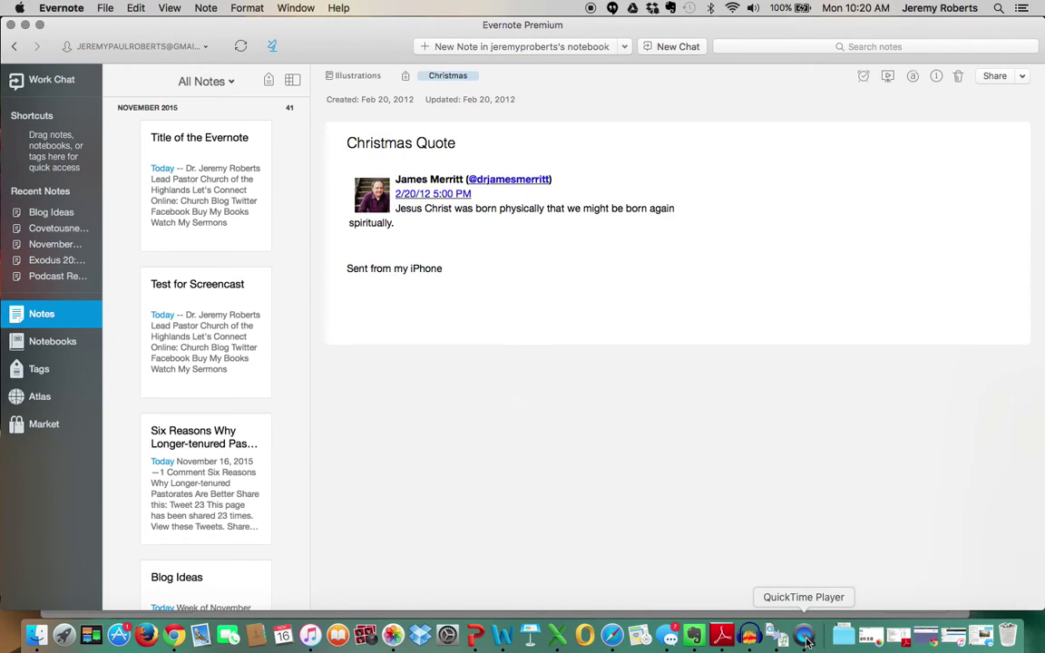
# Step: Bring QuickTime Player to the front from the Dock and show its menu with Quit QuickTime Player
pyautogui.click(806, 640)
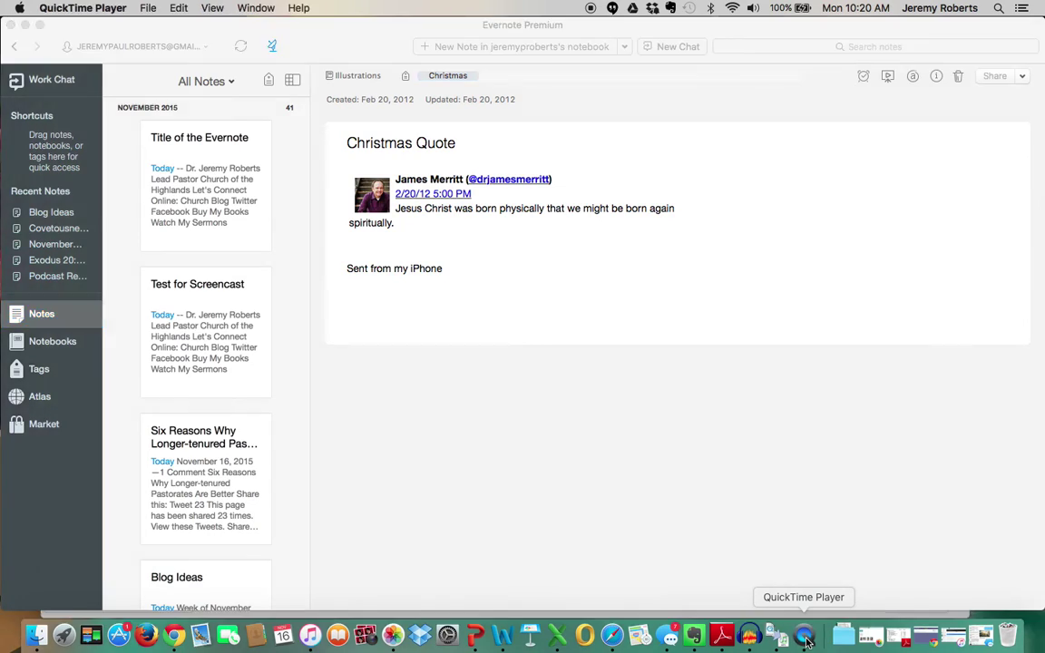
pyautogui.click(94, 9)
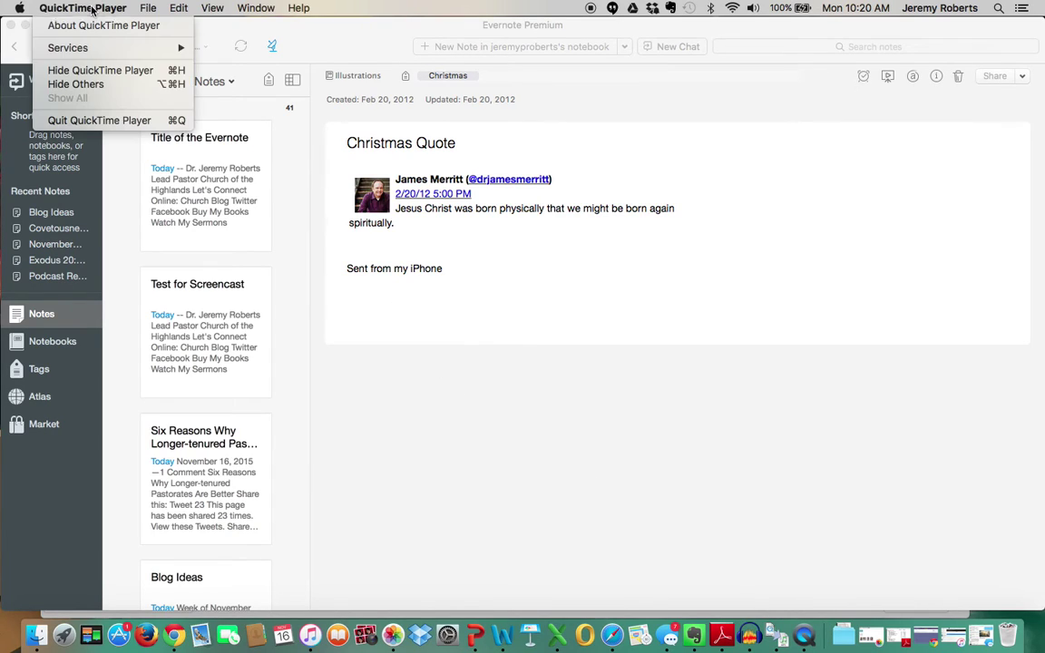